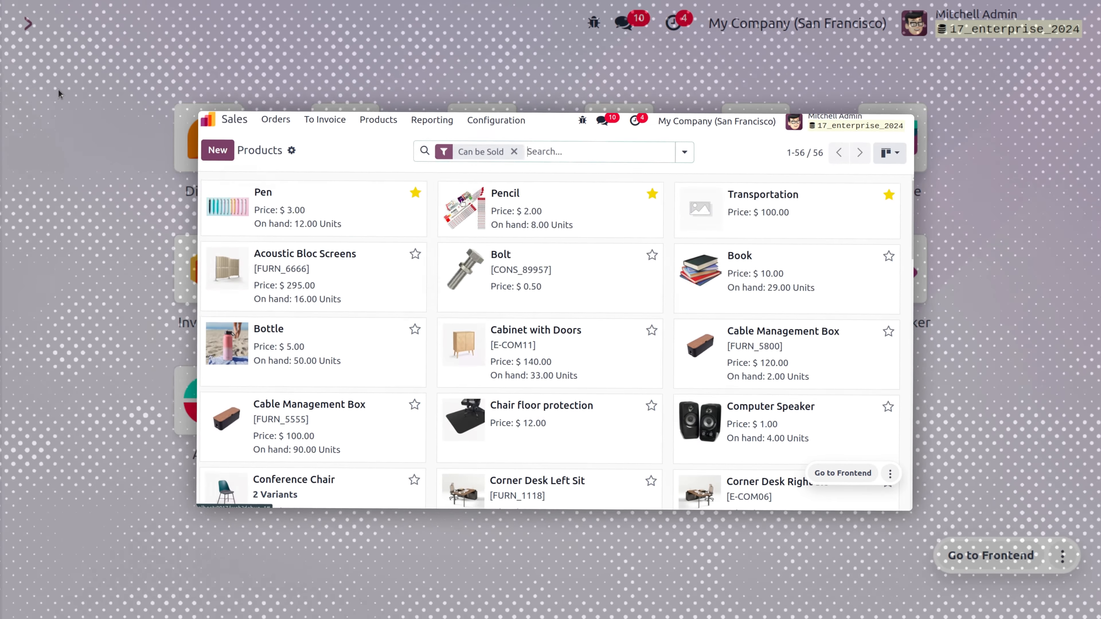
Step: Open the Sales product list and examine the invoicing policies of the Pen and Pencil products
{"action": "left_click", "coordinate": [508, 197]}
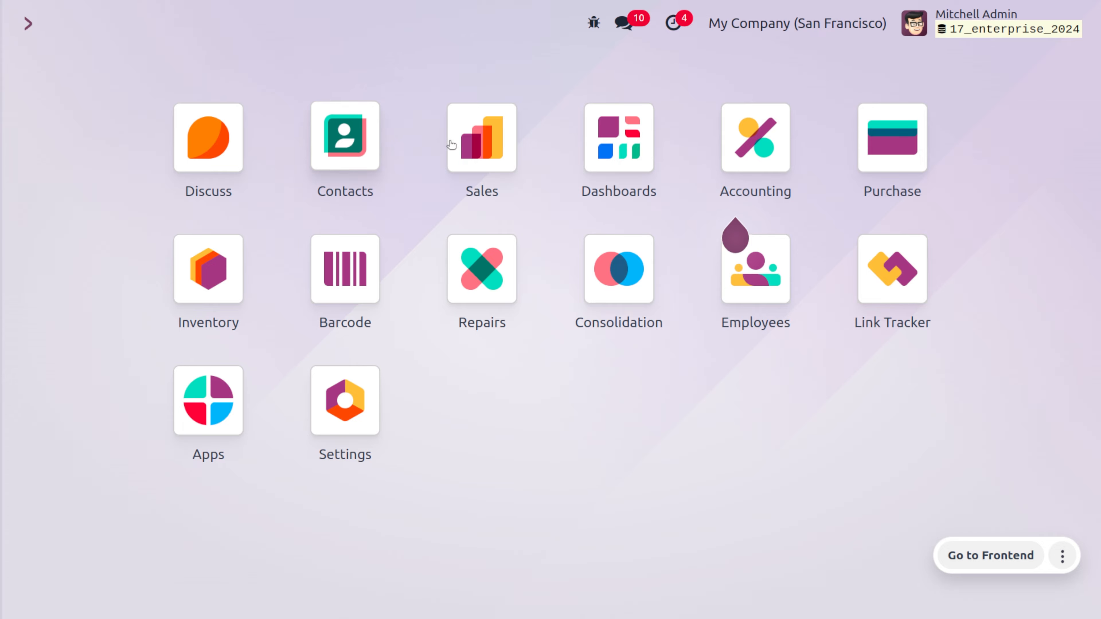
{"action": "left_click", "coordinate": [481, 138]}
{"action": "left_click", "coordinate": [285, 23]}
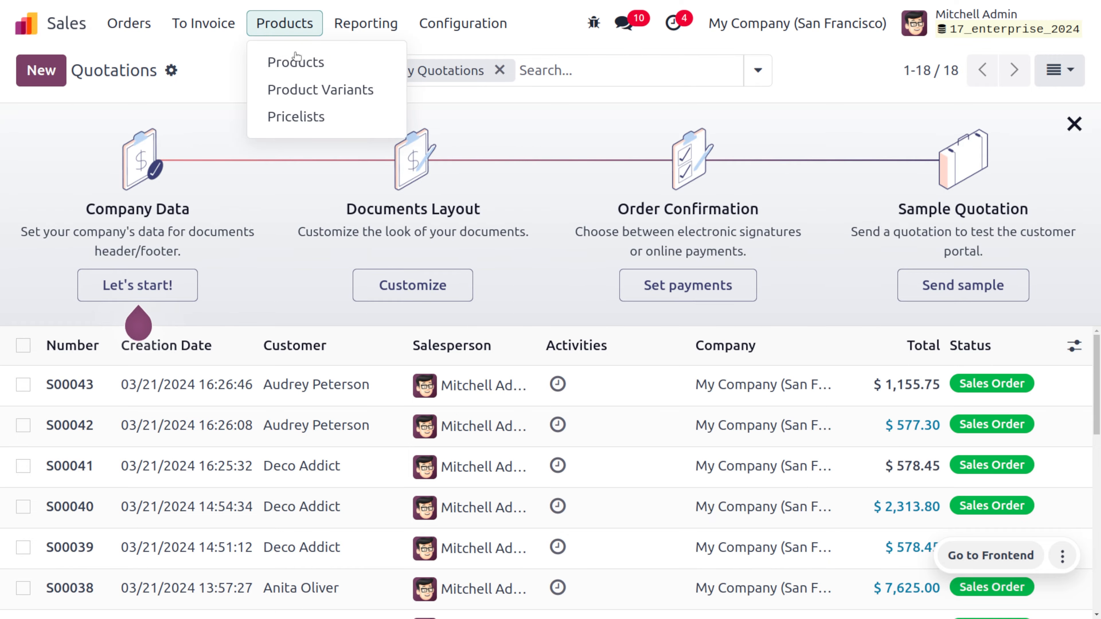
{"action": "left_click", "coordinate": [306, 65]}
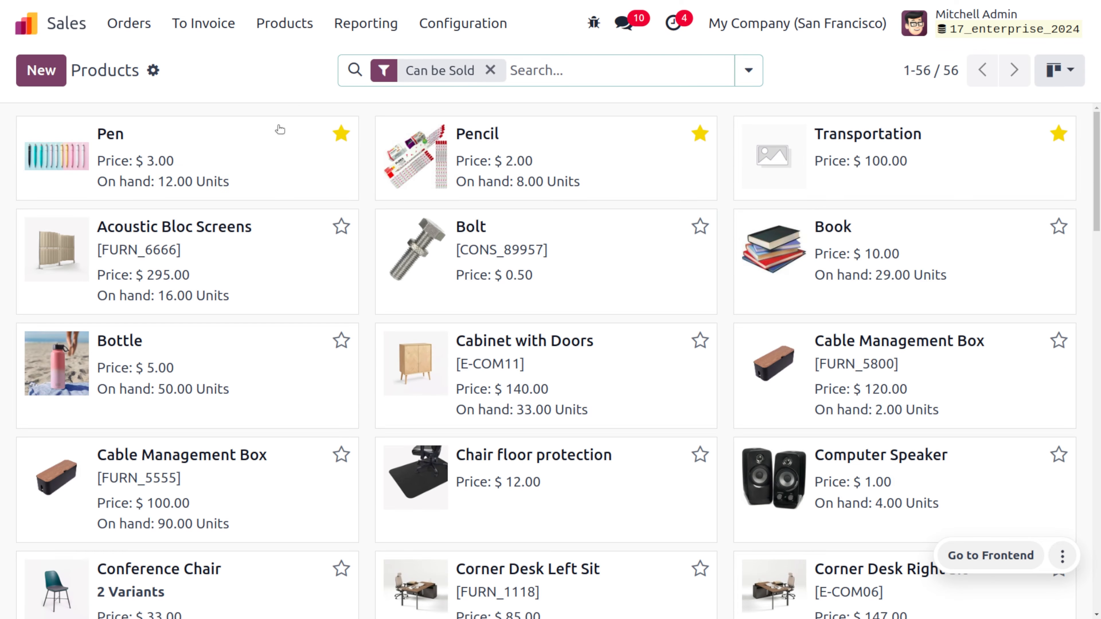
{"action": "left_click", "coordinate": [254, 148]}
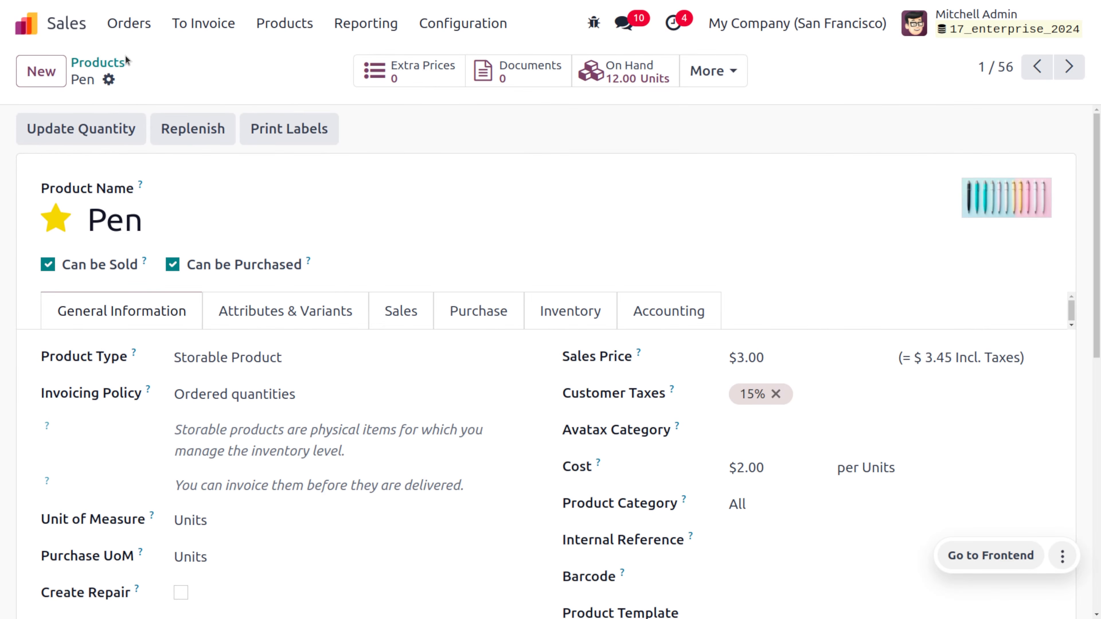
{"action": "left_click", "coordinate": [105, 63]}
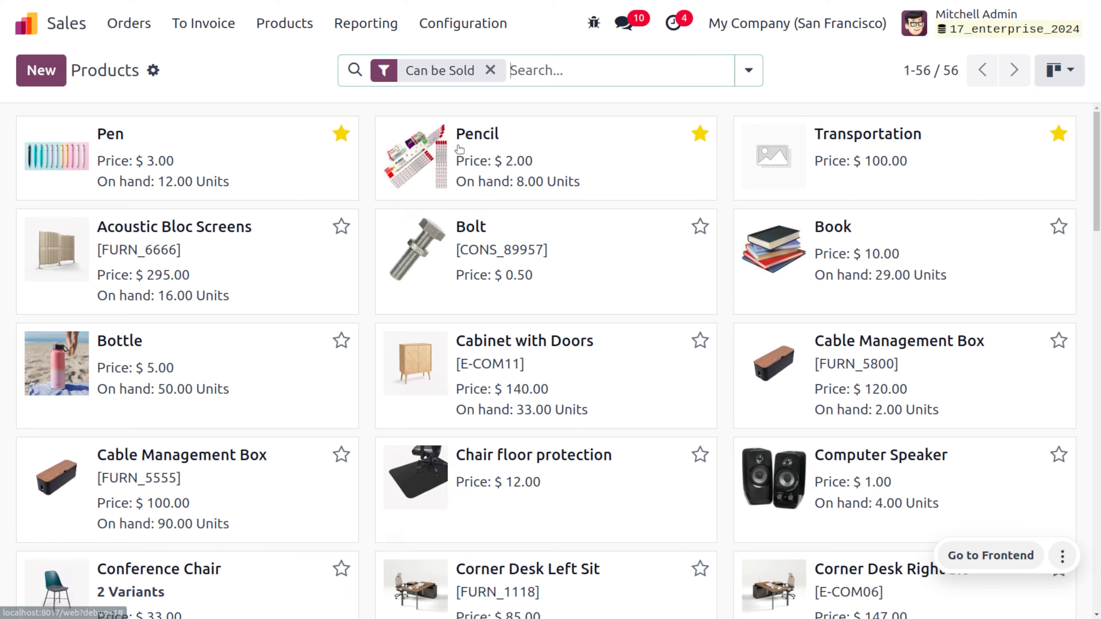
{"action": "left_click", "coordinate": [477, 149]}
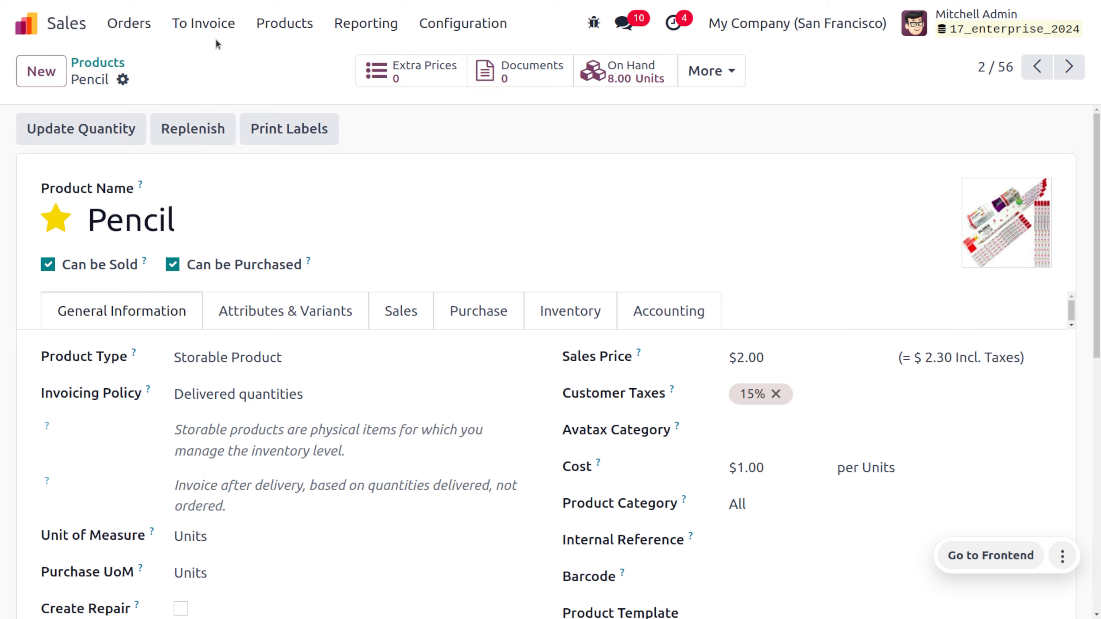
Step: Create a new sales quotation and choose an individual customer from the full customer list
{"action": "left_click", "coordinate": [129, 23]}
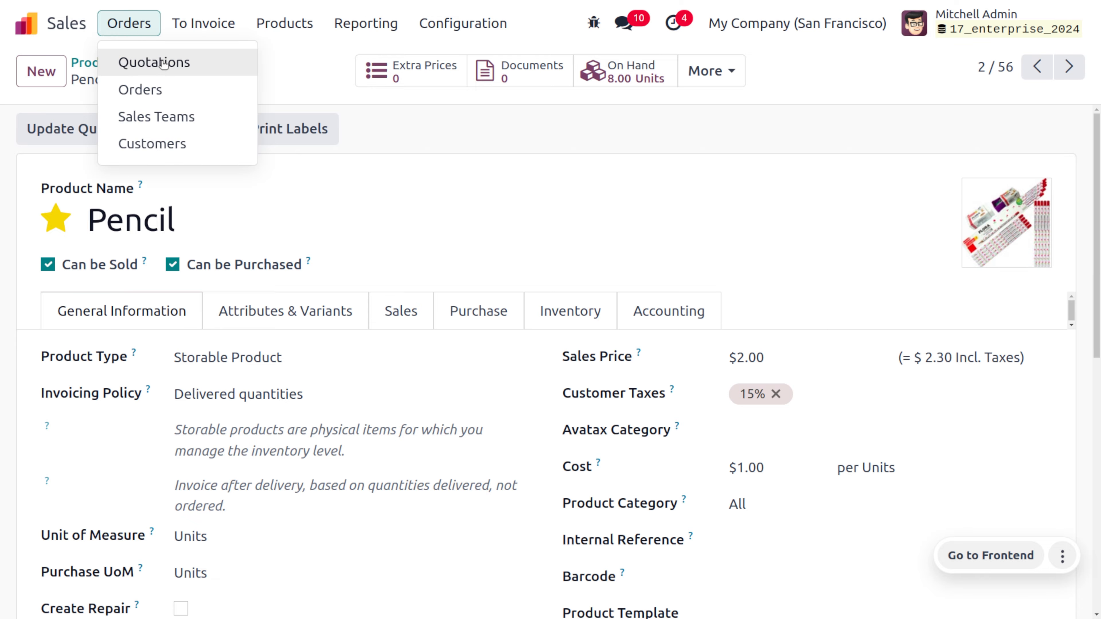
{"action": "left_click", "coordinate": [155, 62]}
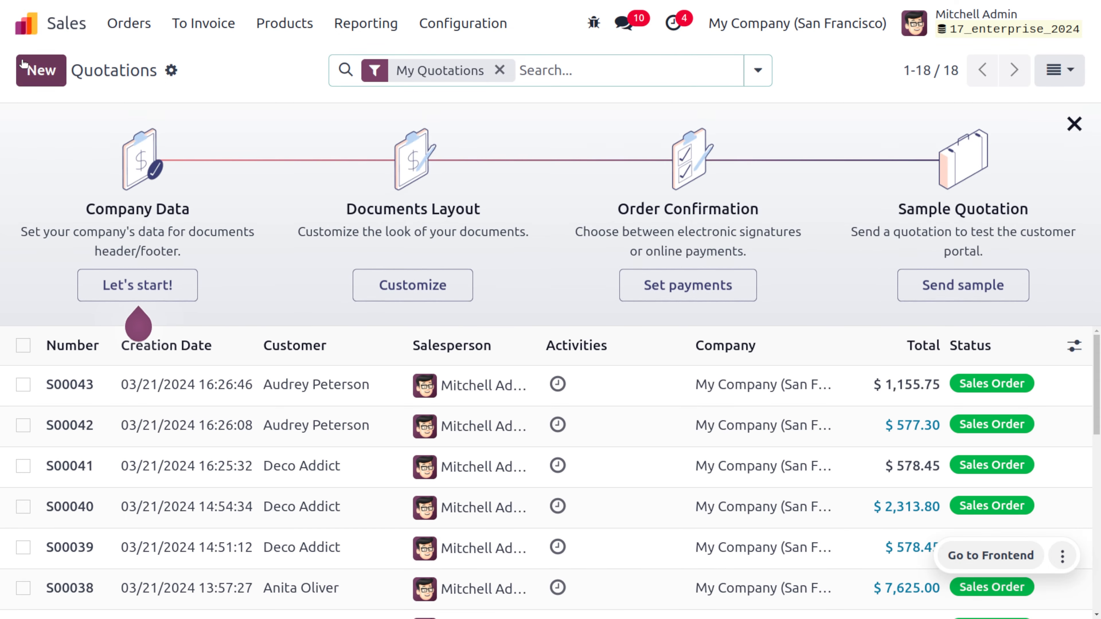
{"action": "left_click", "coordinate": [20, 67]}
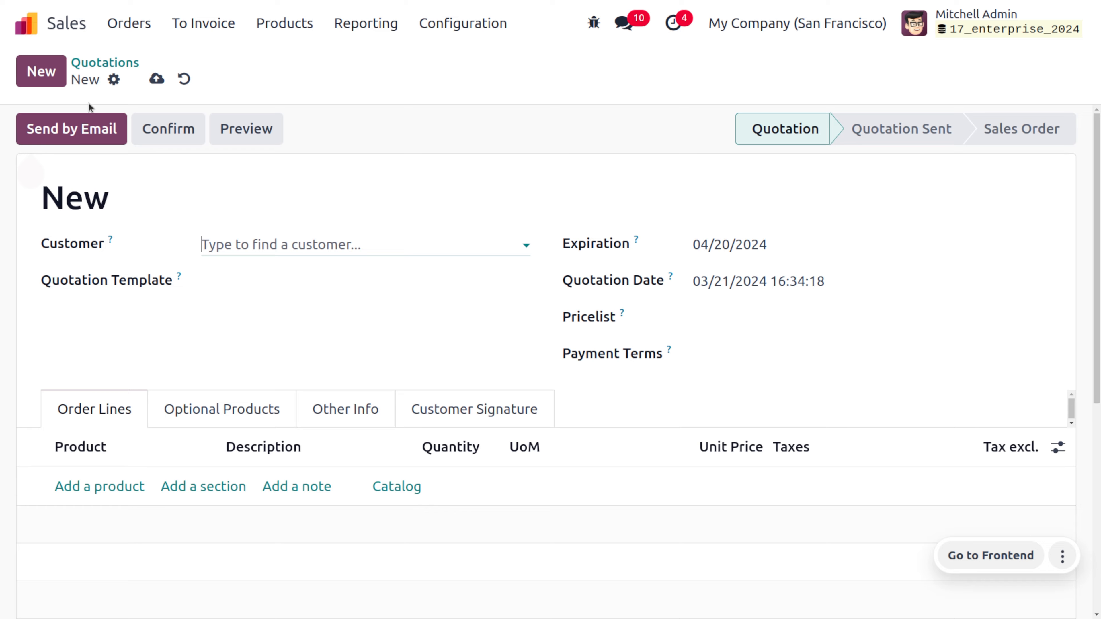
{"action": "left_click", "coordinate": [266, 251]}
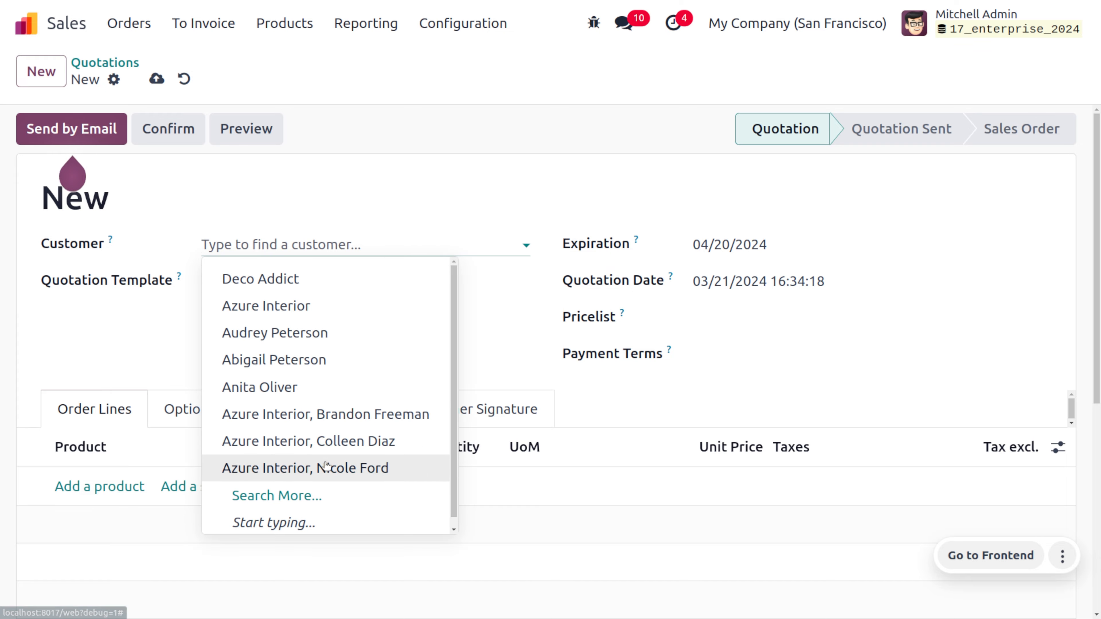
{"action": "left_click", "coordinate": [321, 495]}
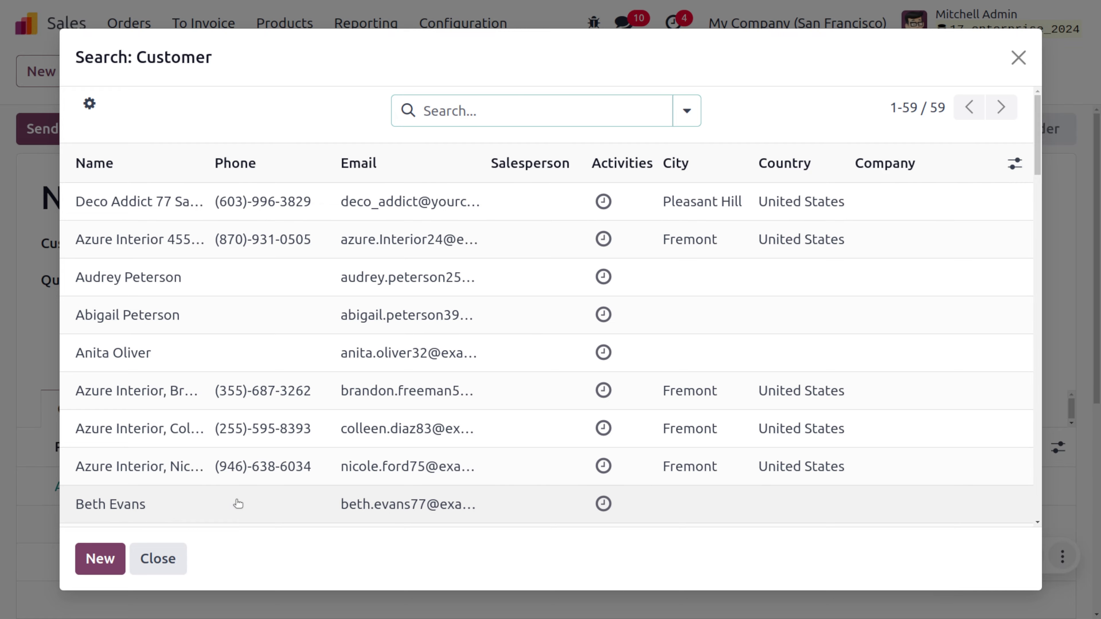
{"action": "left_click", "coordinate": [238, 503]}
Step: Add the Pen product to the quotation's order lines and confirm it as a sales order
{"action": "left_click", "coordinate": [98, 487]}
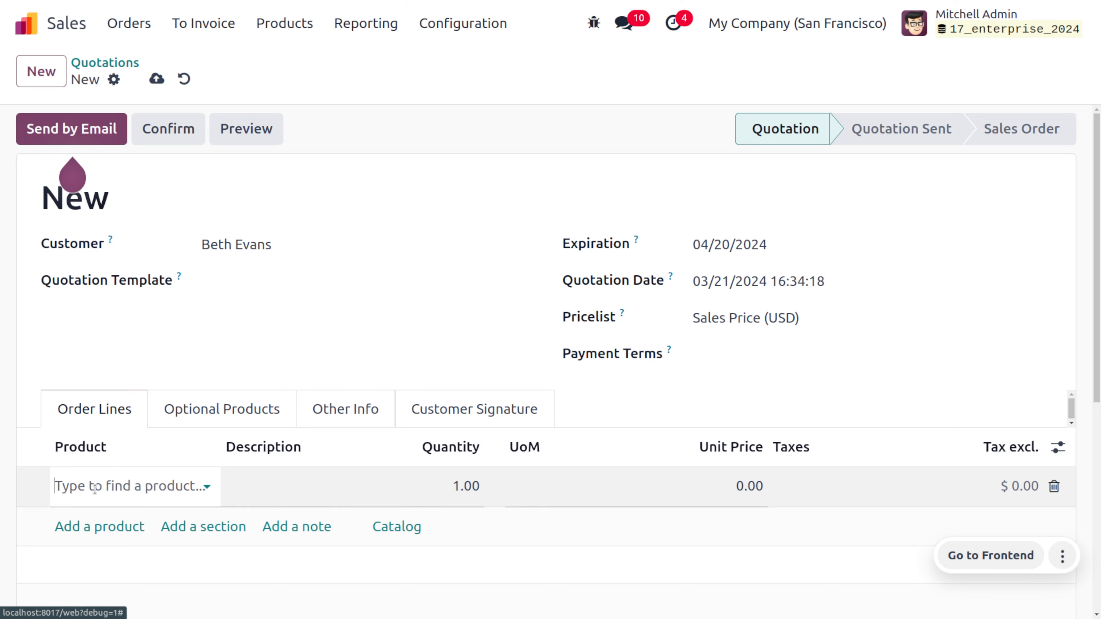
{"action": "left_click", "coordinate": [139, 221]}
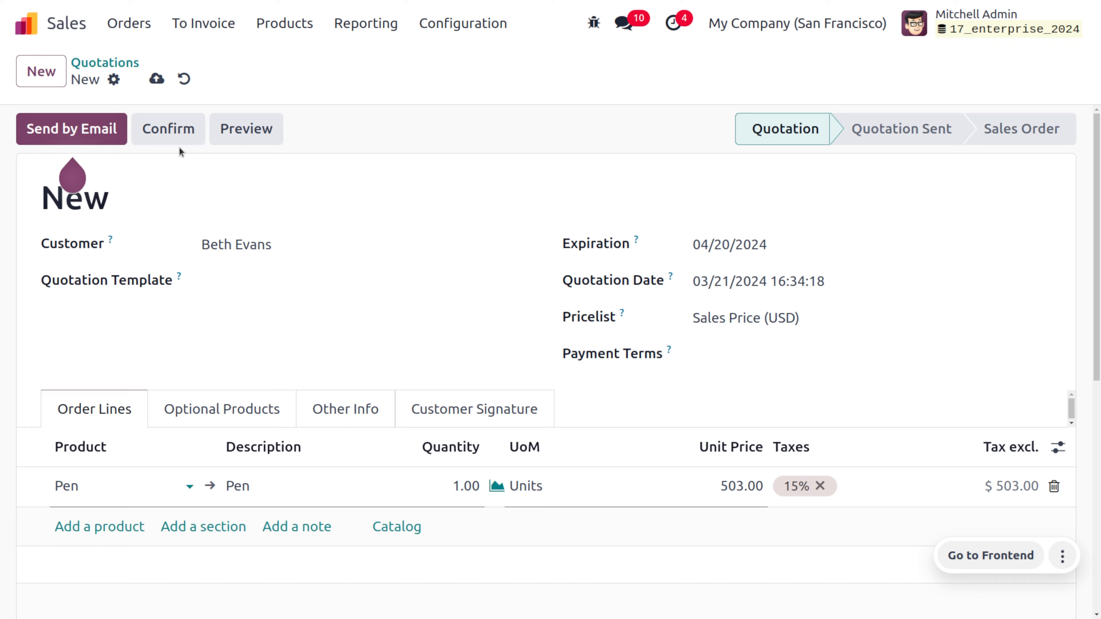
{"action": "left_click", "coordinate": [182, 136]}
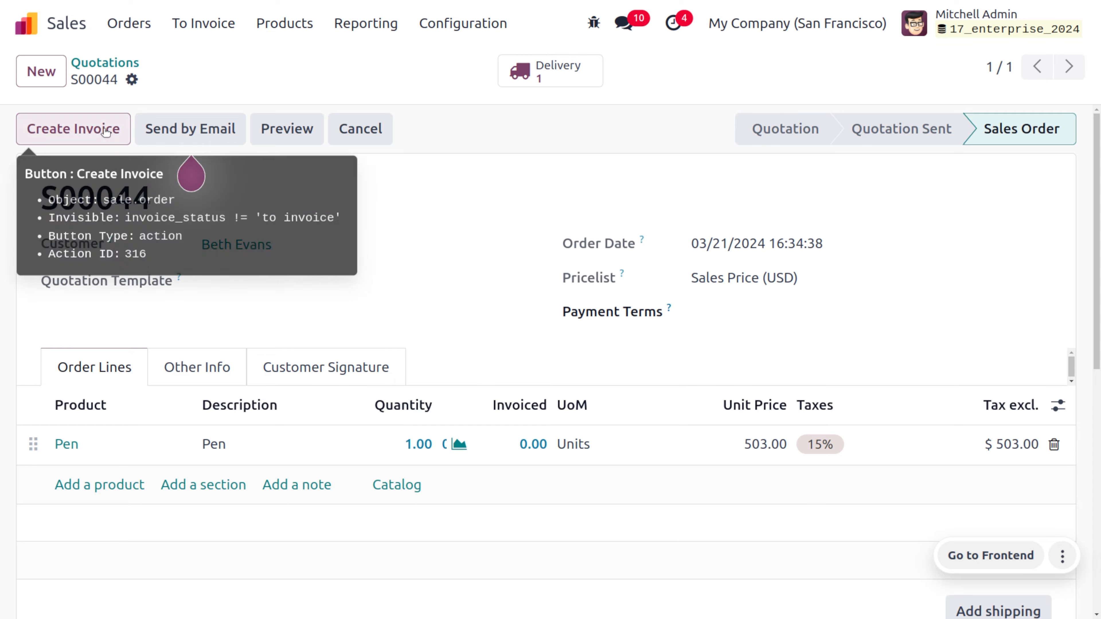
Step: Create a draft invoice from the Pen sales order and confirm it
{"action": "left_click", "coordinate": [73, 129]}
{"action": "left_click", "coordinate": [167, 415]}
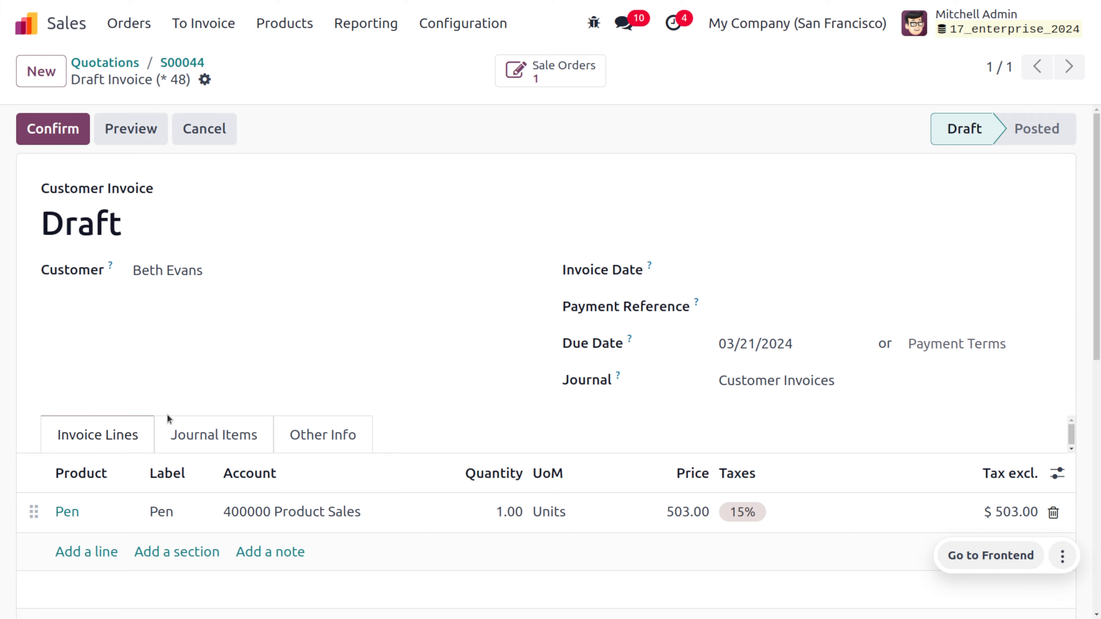
{"action": "left_click", "coordinate": [75, 131]}
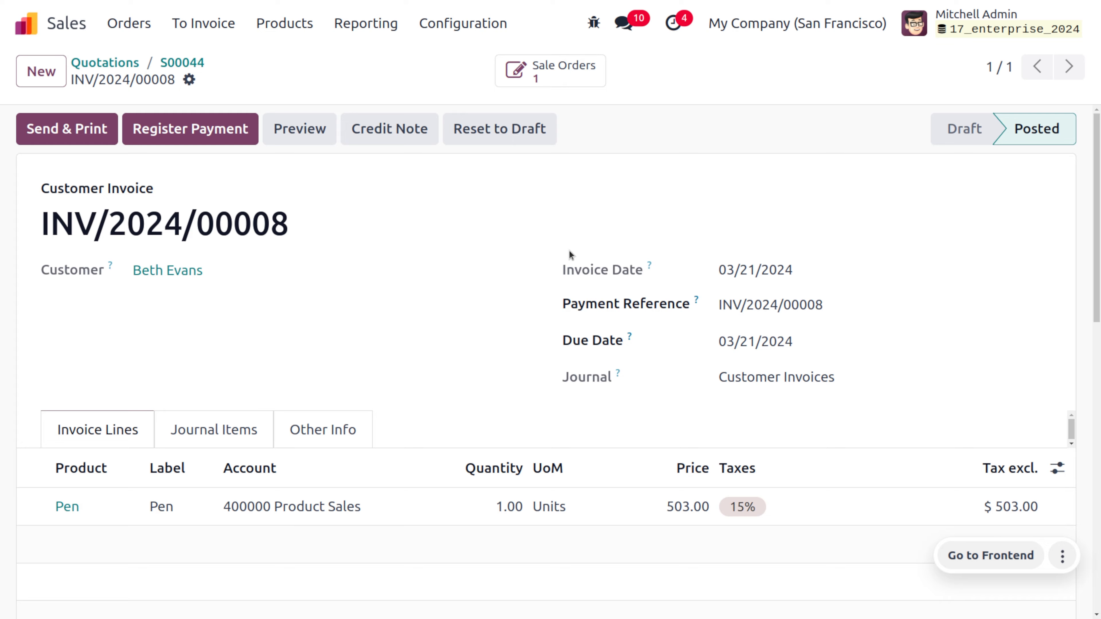
Step: Return to the quotation list and create another quotation for a different individual customer
{"action": "left_click", "coordinate": [87, 69]}
{"action": "left_click", "coordinate": [37, 72]}
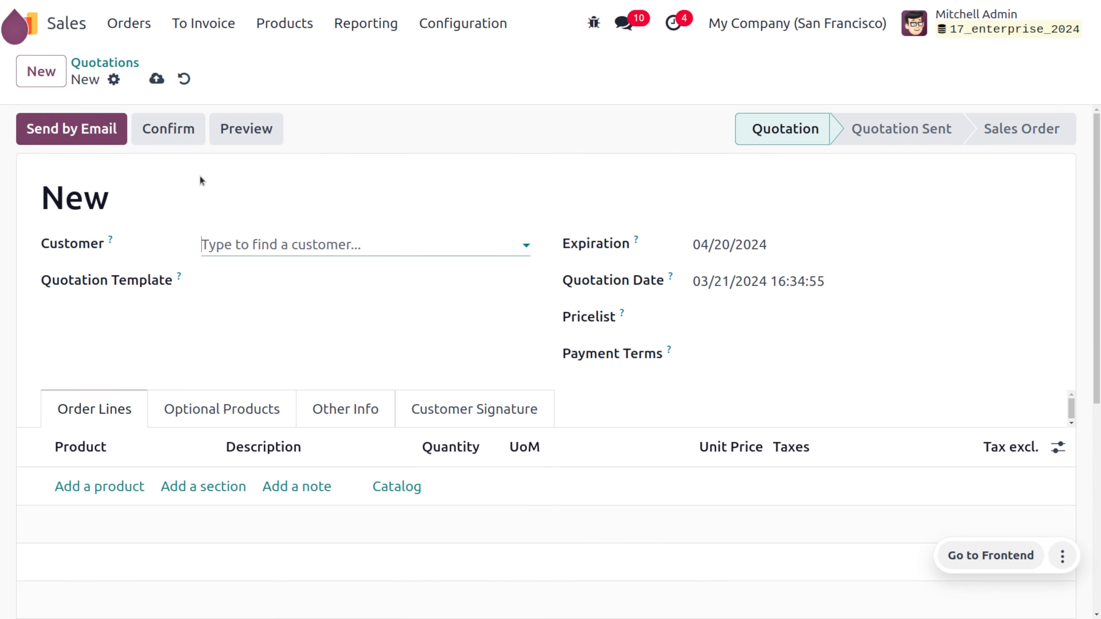
{"action": "left_click", "coordinate": [287, 246]}
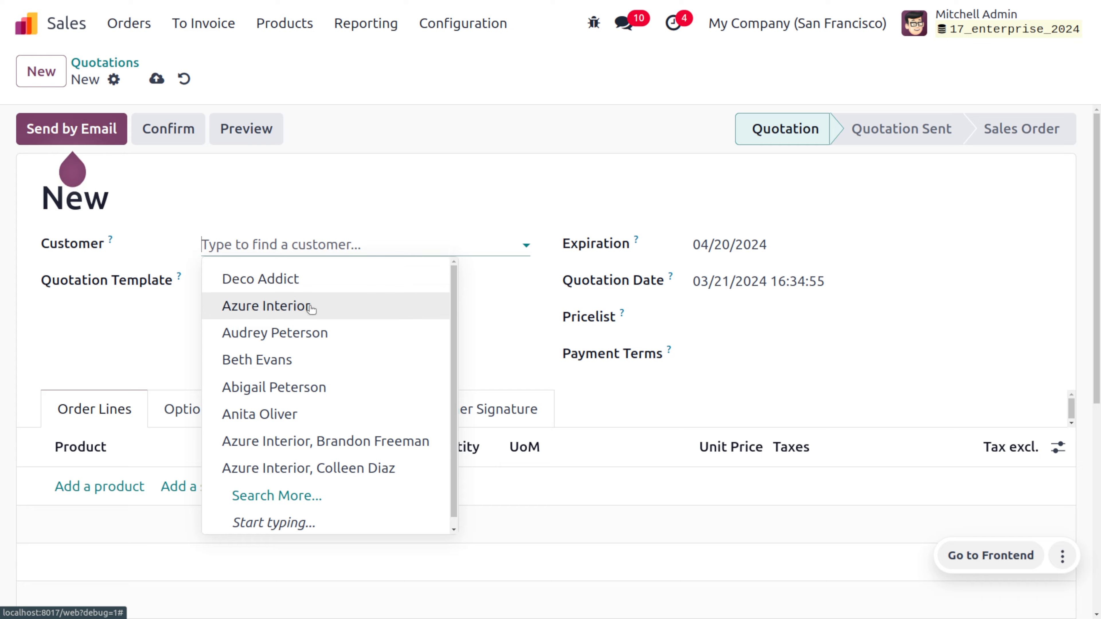
{"action": "left_click", "coordinate": [315, 334]}
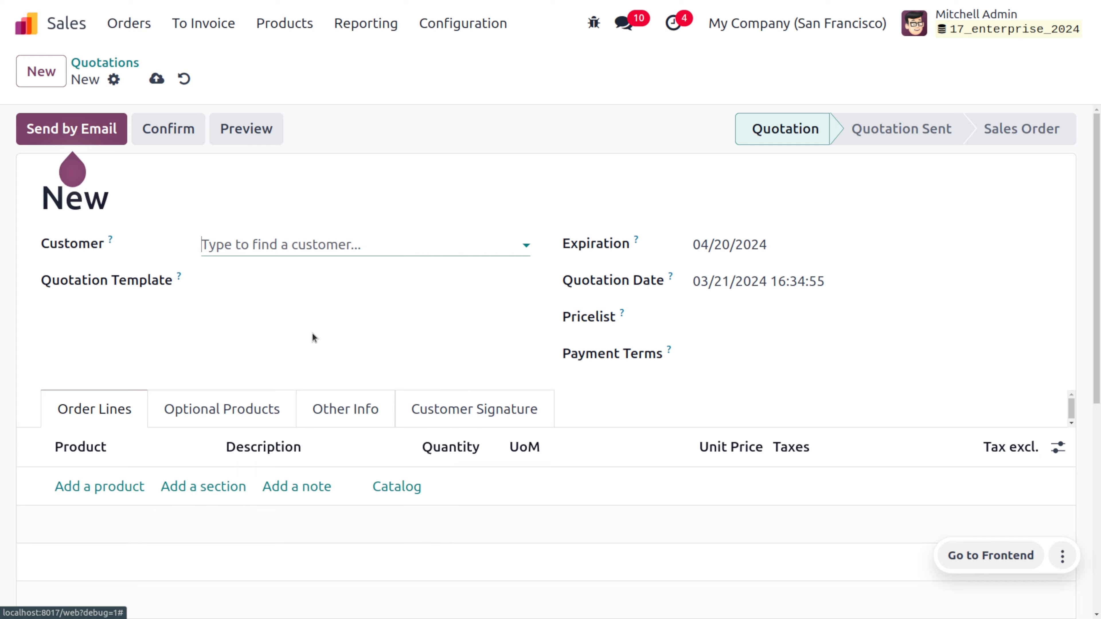
Step: Add the Pencil product to the new quotation's order lines and confirm the quotation
{"action": "left_click", "coordinate": [85, 486]}
{"action": "left_click", "coordinate": [84, 488]}
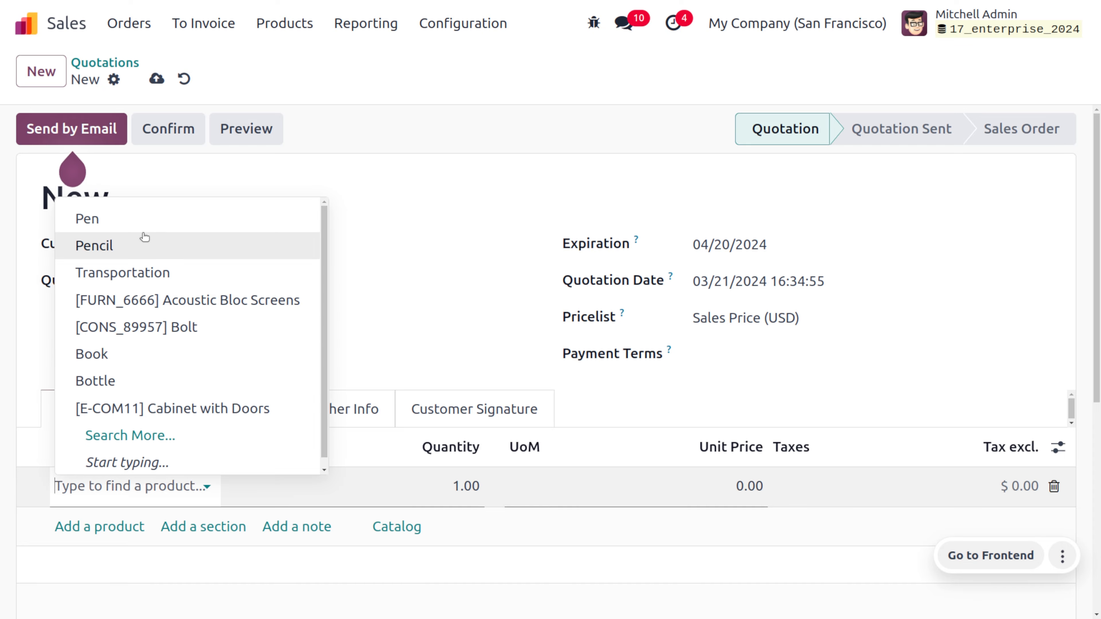
{"action": "left_click", "coordinate": [147, 244]}
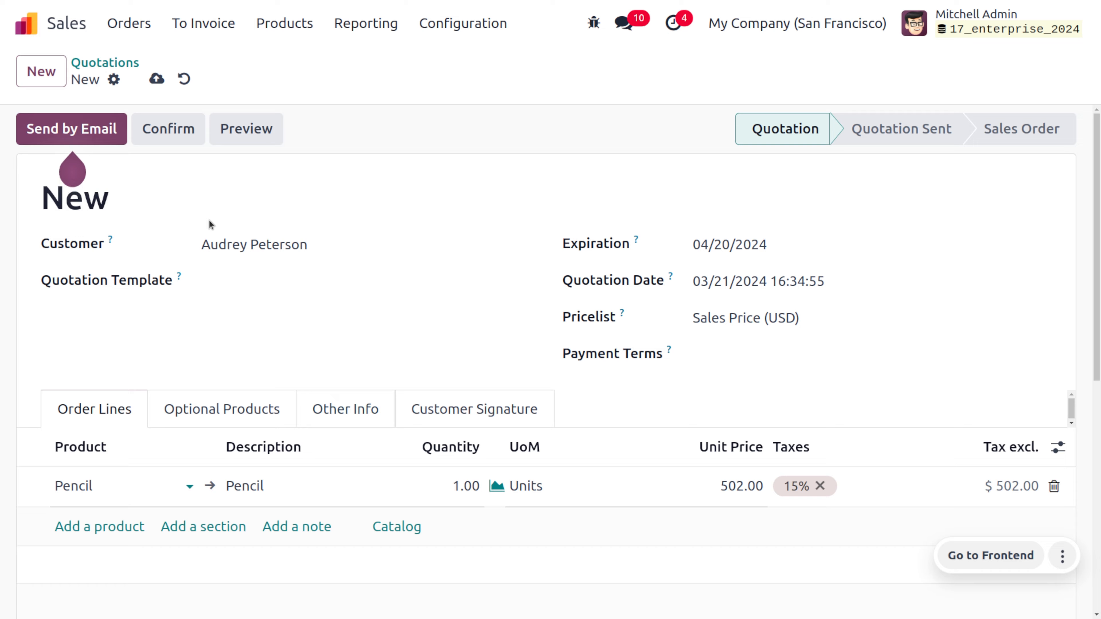
{"action": "left_click", "coordinate": [170, 129]}
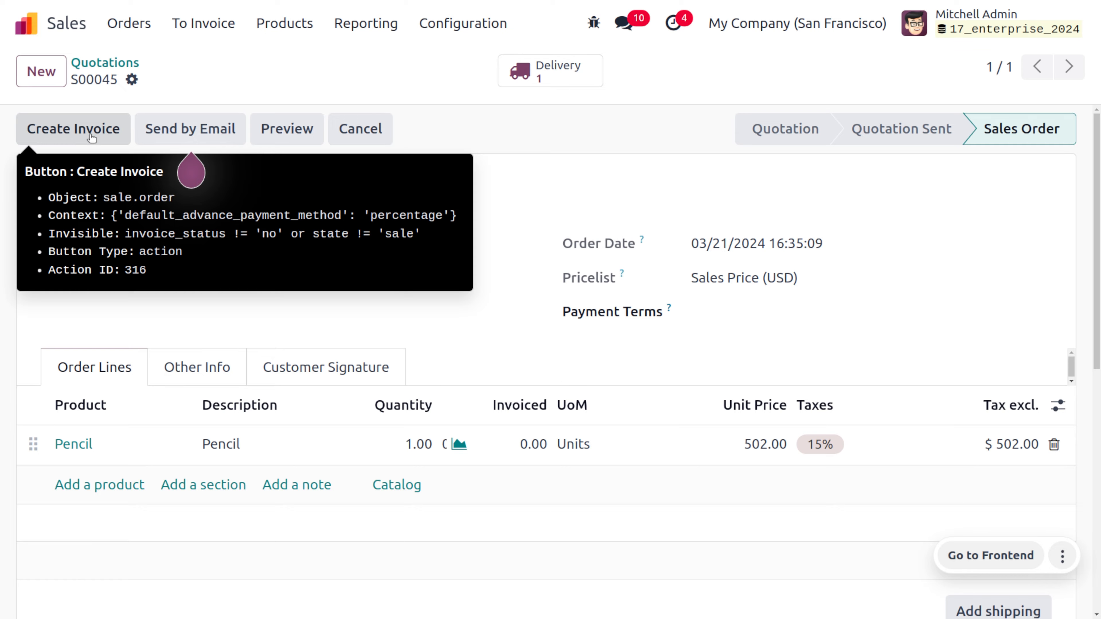
Step: Try to create a regular draft invoice for the undelivered Pencil order and dismiss the invoice dialog
{"action": "left_click", "coordinate": [91, 137]}
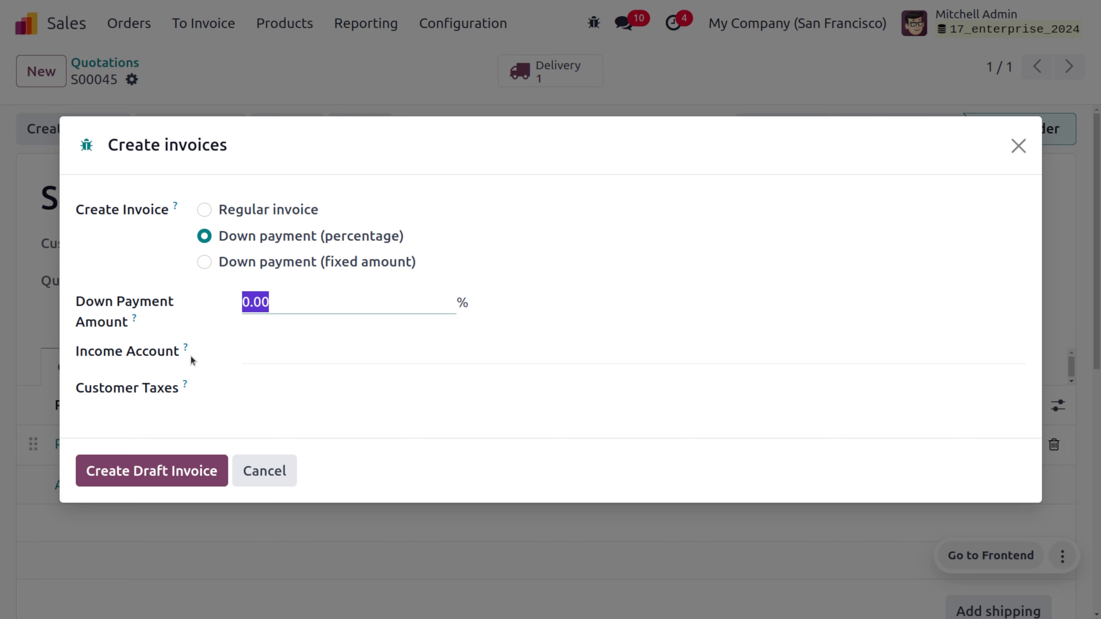
{"action": "left_click", "coordinate": [205, 211]}
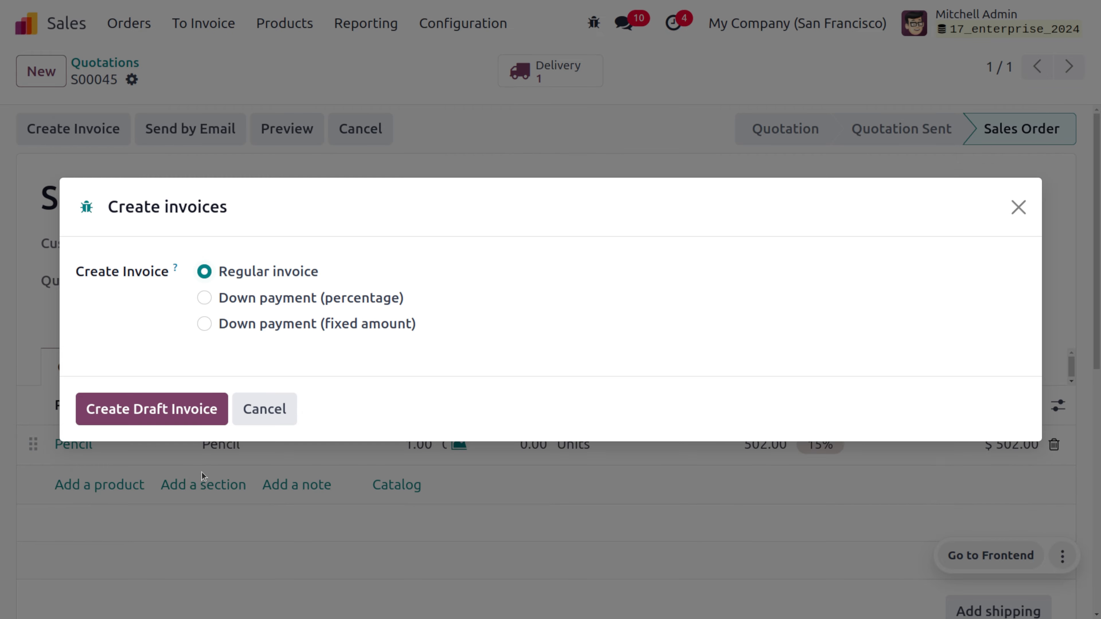
{"action": "left_click", "coordinate": [150, 407]}
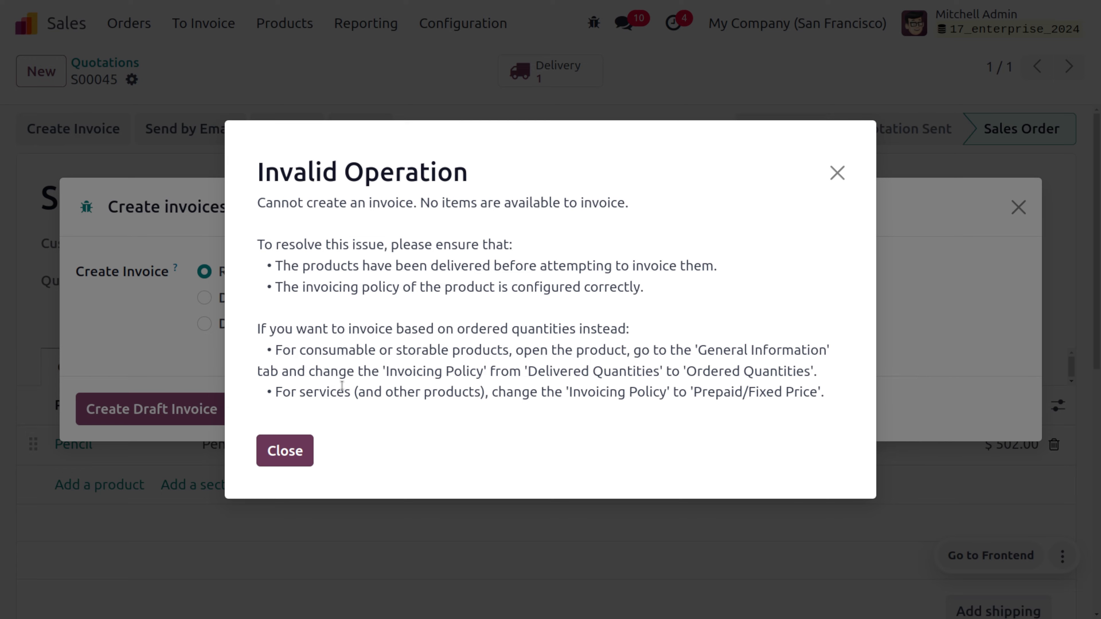
{"action": "left_click", "coordinate": [290, 451]}
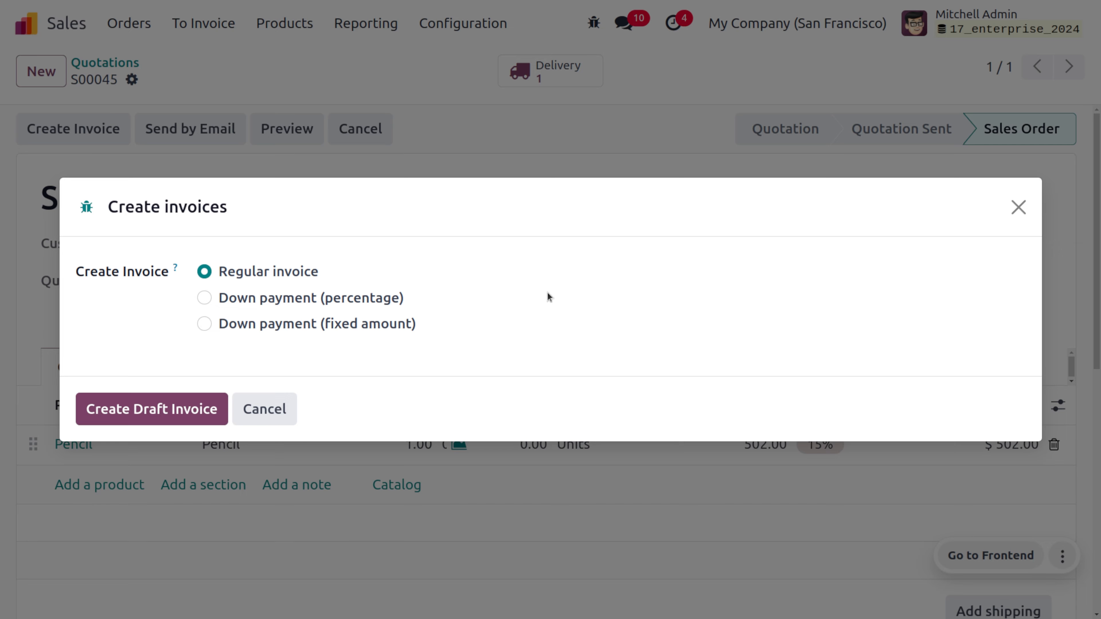
{"action": "left_click", "coordinate": [1018, 207]}
Step: Validate the Pencil order's delivery and return to the sales order
{"action": "left_click", "coordinate": [560, 71]}
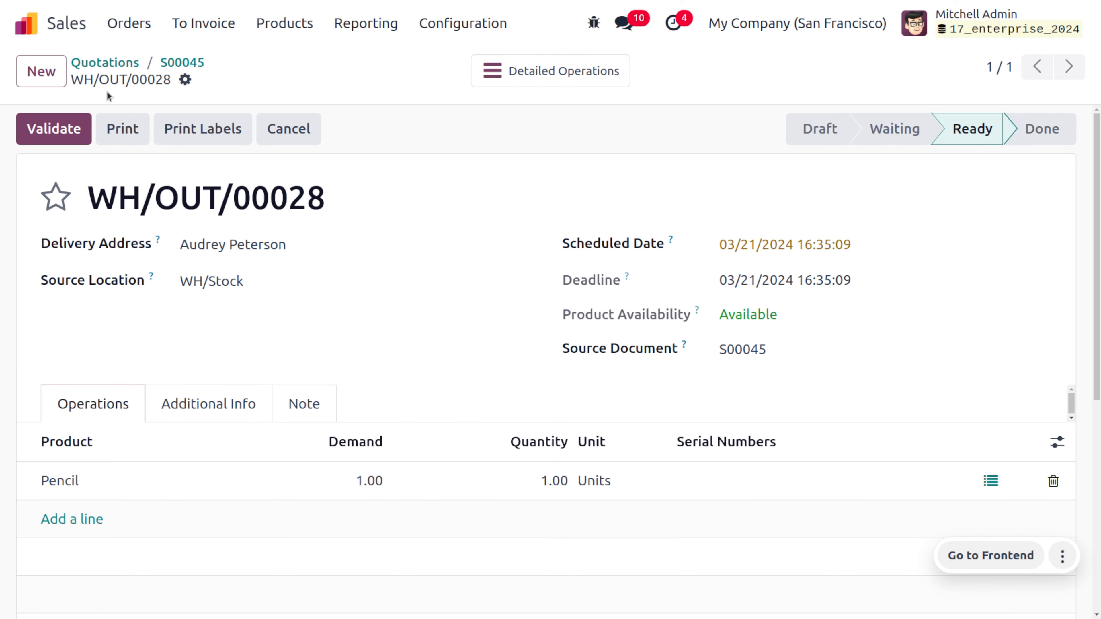
{"action": "left_click", "coordinate": [64, 128]}
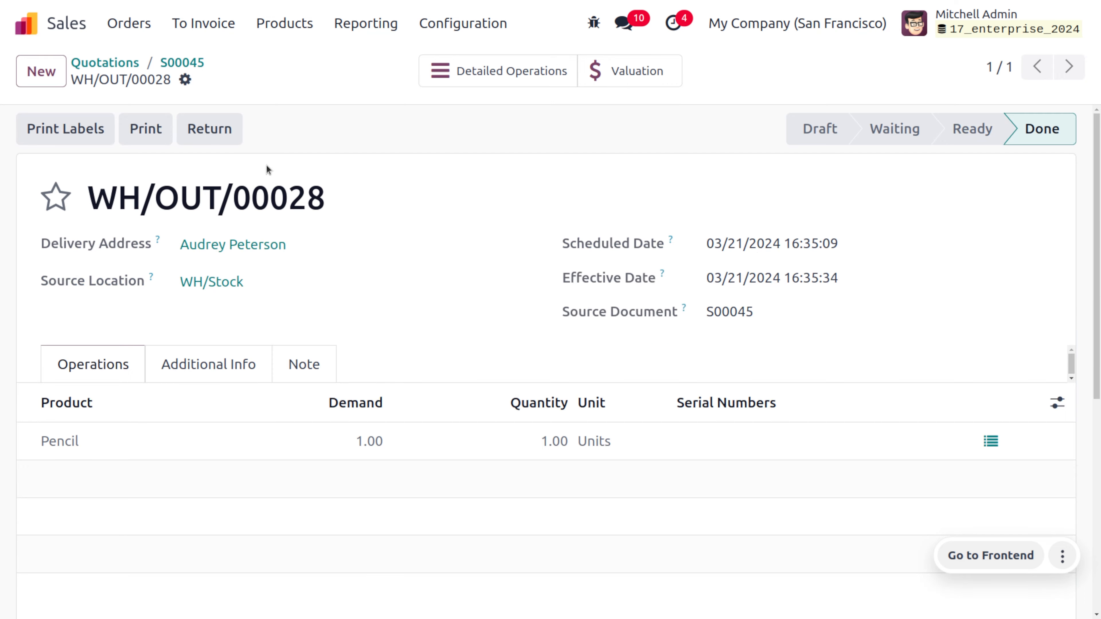
{"action": "left_click", "coordinate": [201, 65]}
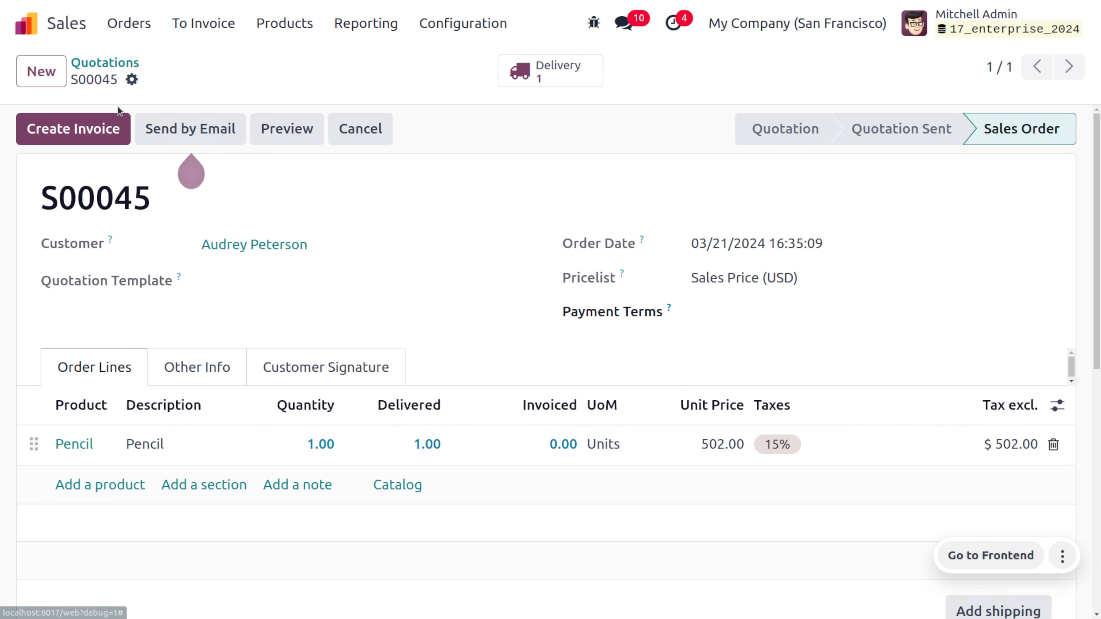
Step: Create a regular draft invoice for the delivered Pencil order and confirm it
{"action": "left_click", "coordinate": [98, 135]}
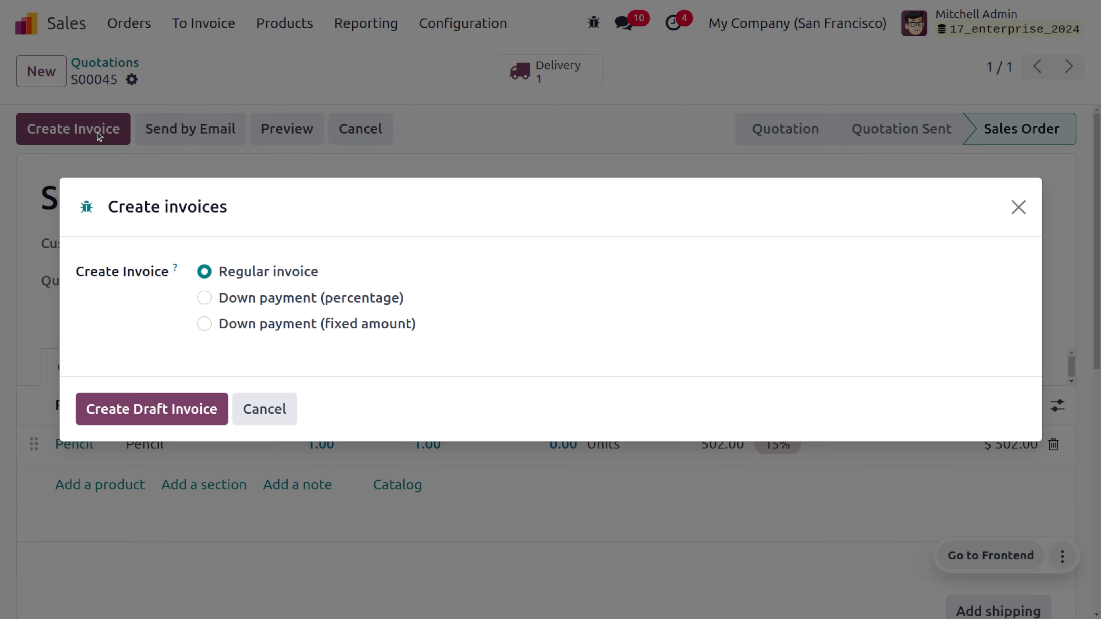
{"action": "left_click", "coordinate": [176, 409]}
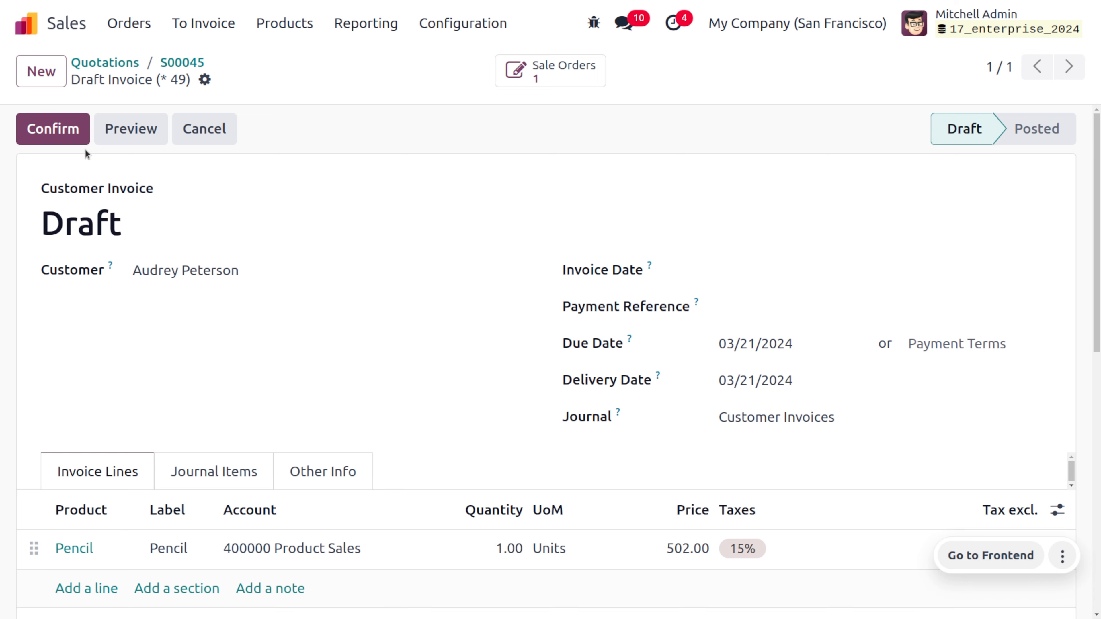
{"action": "left_click", "coordinate": [50, 132]}
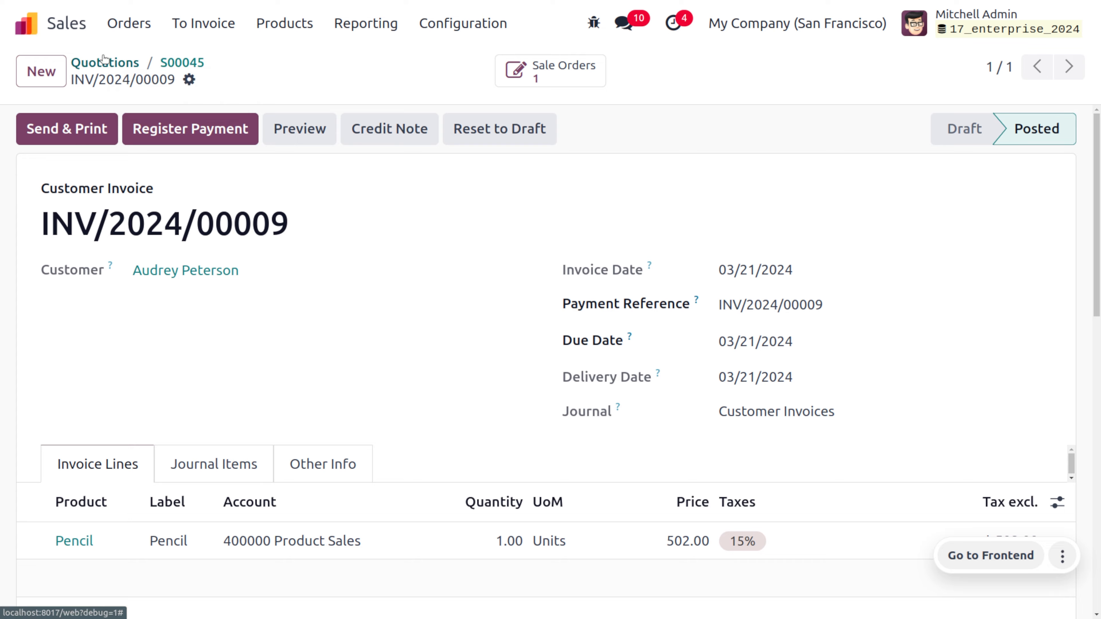
Step: Leave the invoice and go back to the quotation list
{"action": "left_click", "coordinate": [63, 72]}
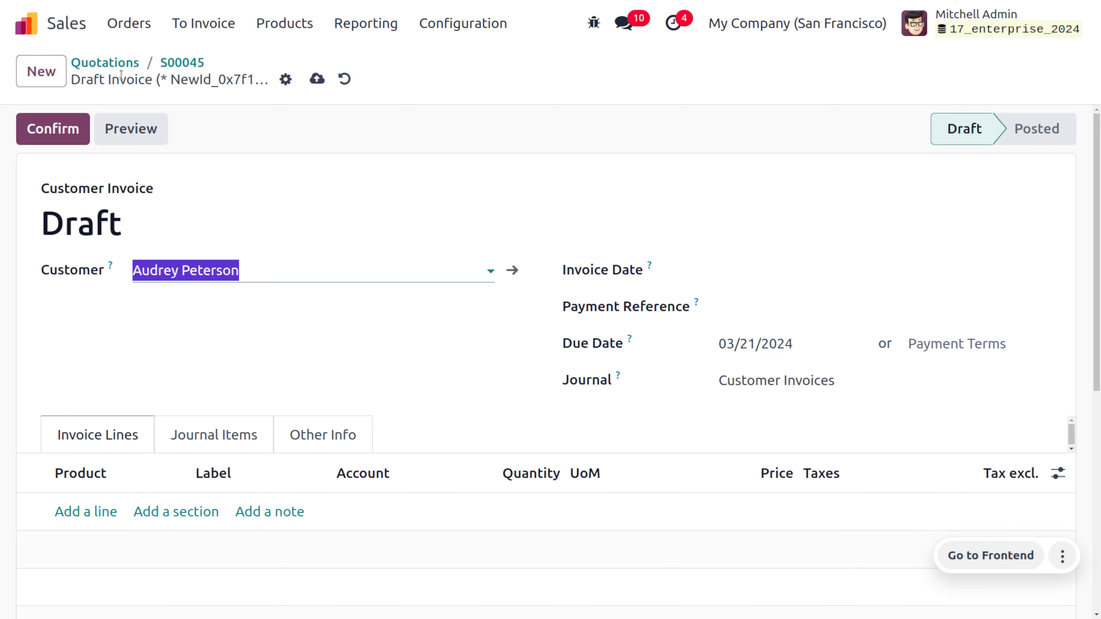
{"action": "left_click", "coordinate": [176, 63]}
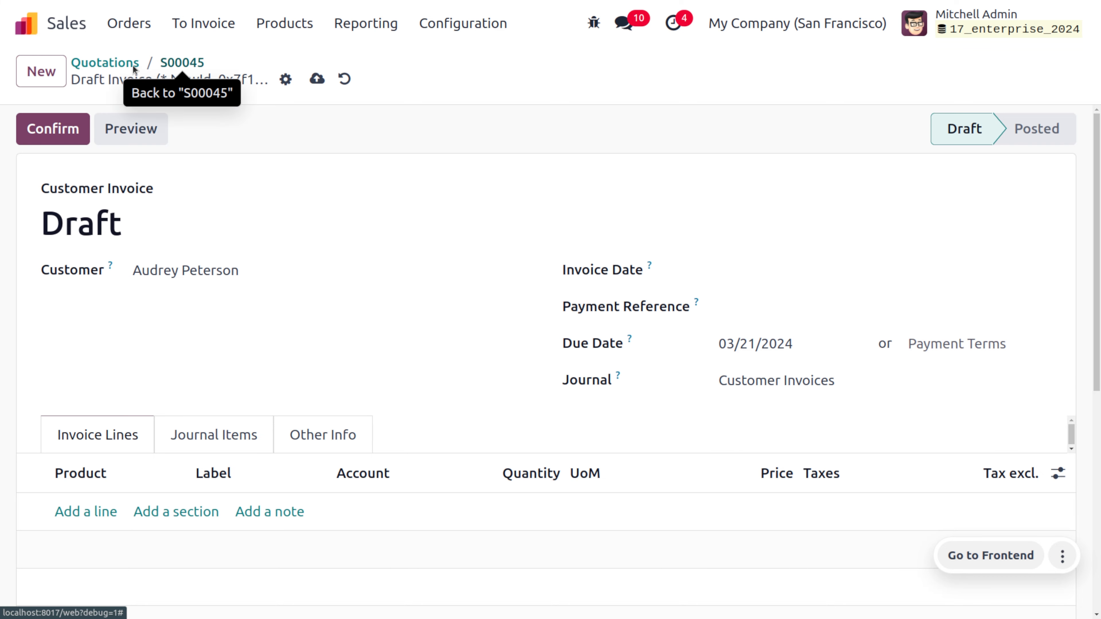
{"action": "left_click", "coordinate": [121, 69]}
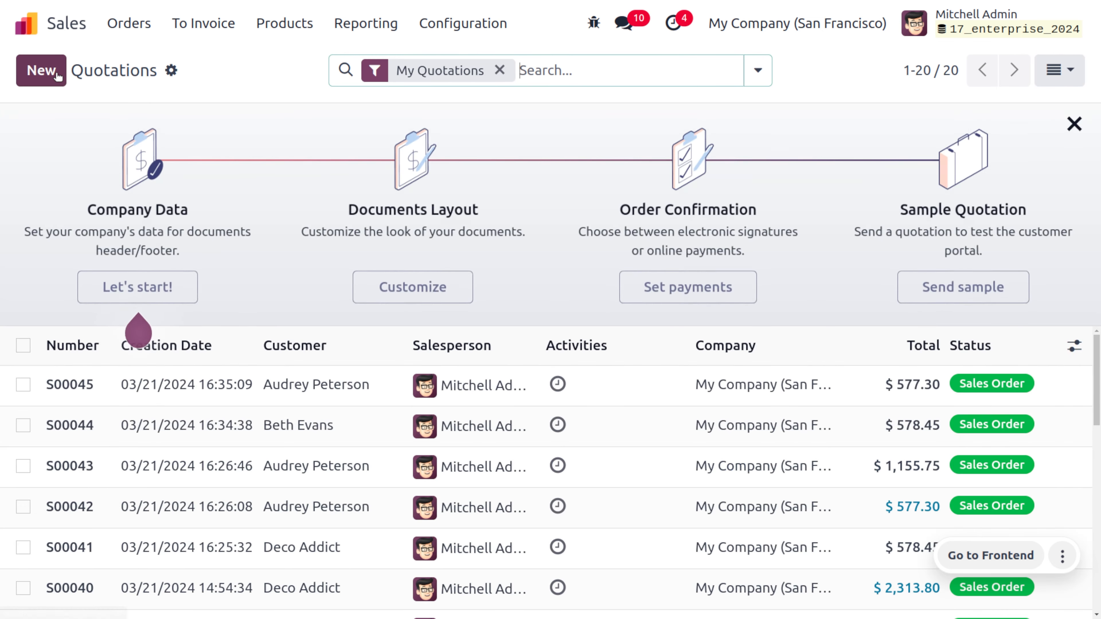
Step: Start a new quotation for the customer Azure Interior
{"action": "left_click", "coordinate": [56, 74]}
{"action": "left_click", "coordinate": [234, 244]}
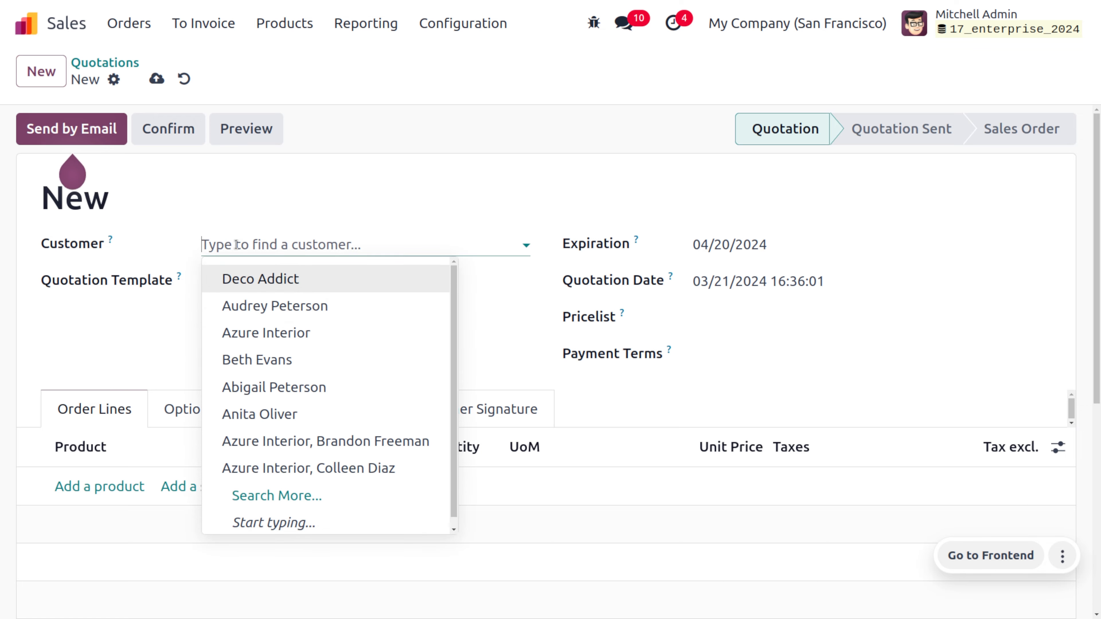
{"action": "left_click", "coordinate": [296, 342]}
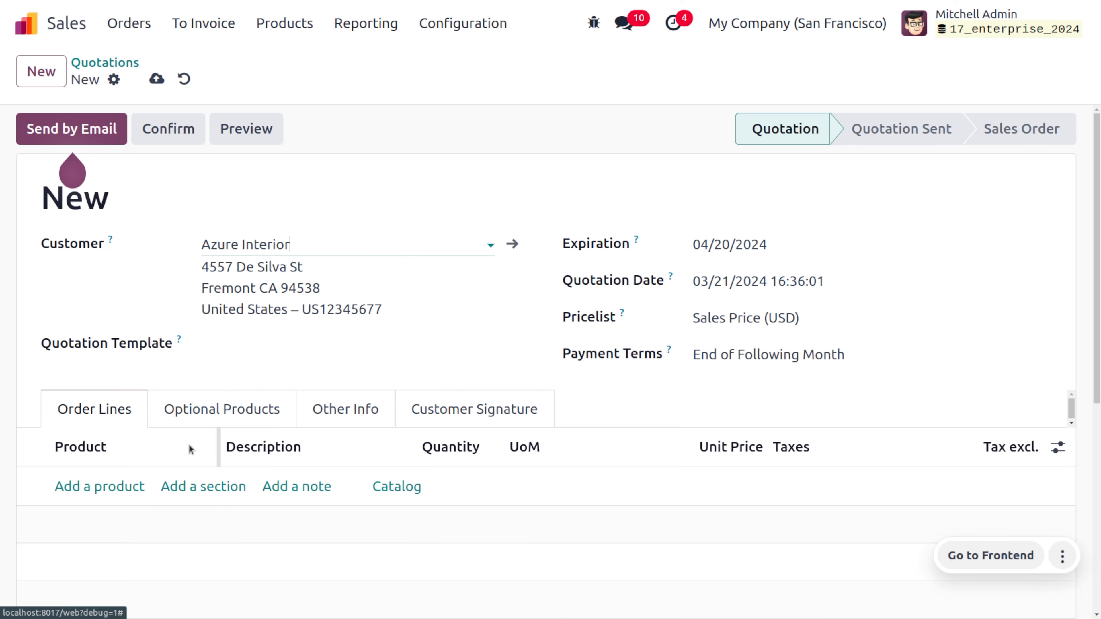
Step: Add order lines for the Pen and Pencil products, then save the quotation and confirm it as a sales order
{"action": "left_click", "coordinate": [88, 486]}
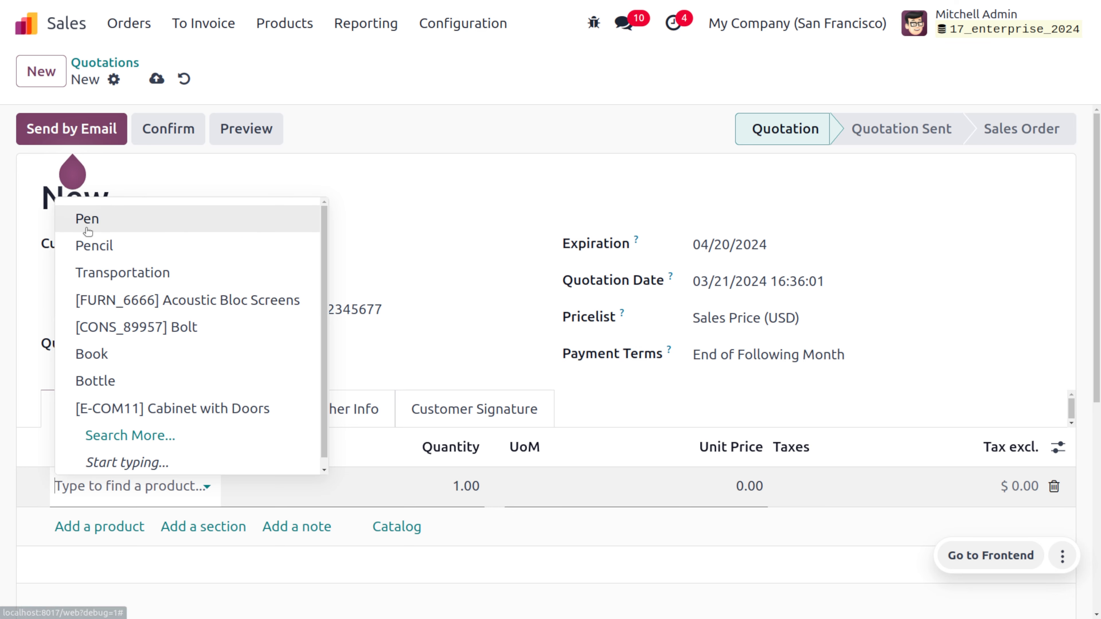
{"action": "left_click", "coordinate": [82, 221]}
{"action": "left_click", "coordinate": [98, 531]}
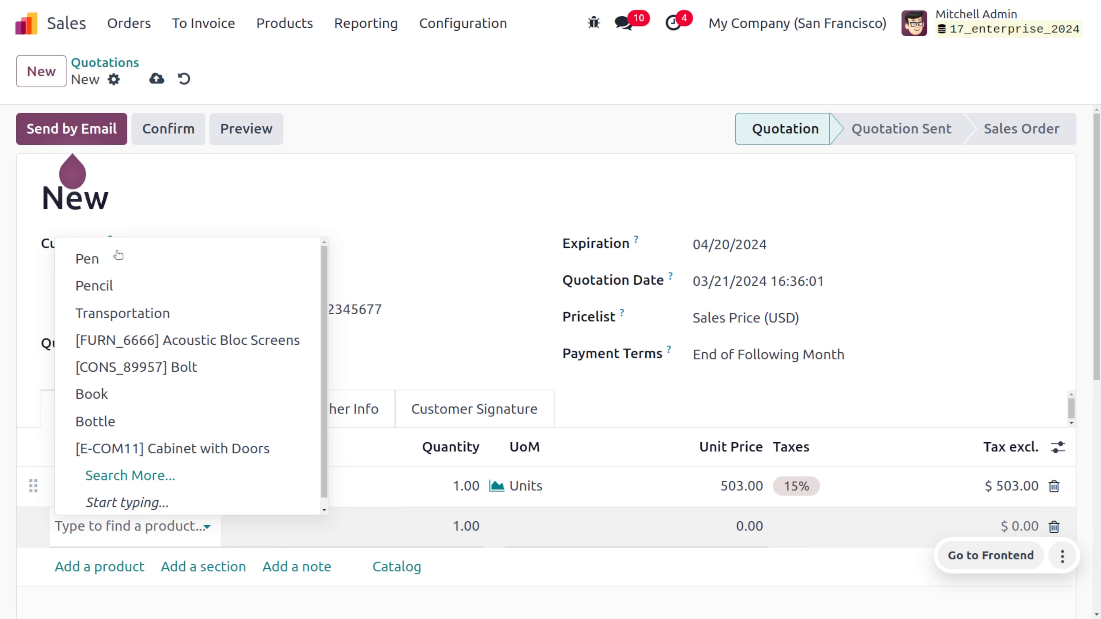
{"action": "left_click", "coordinate": [139, 289]}
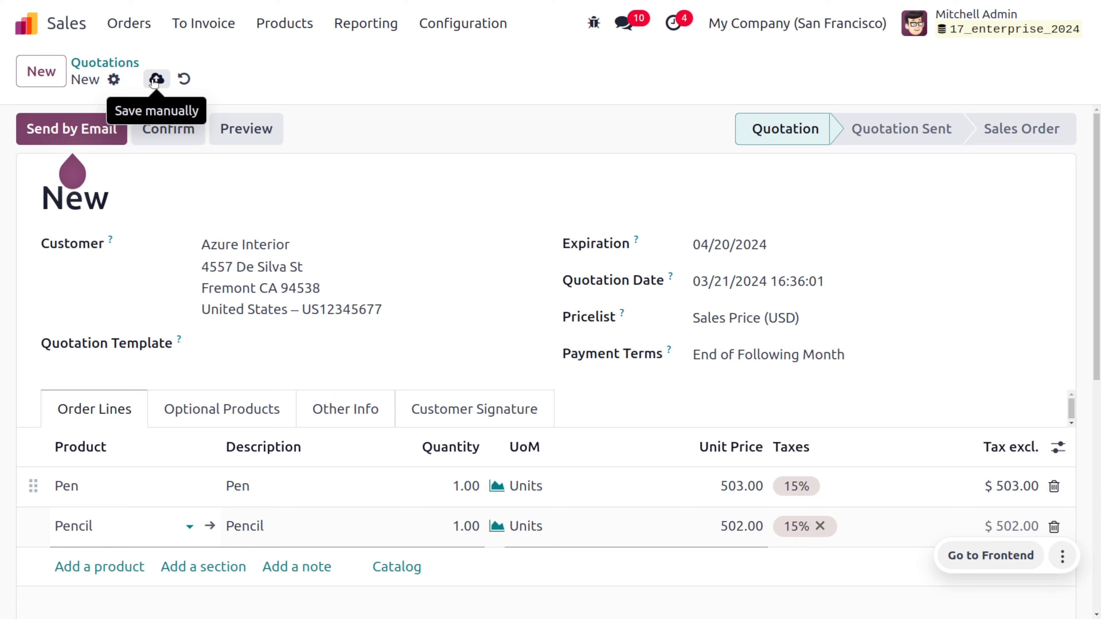
{"action": "left_click", "coordinate": [155, 80]}
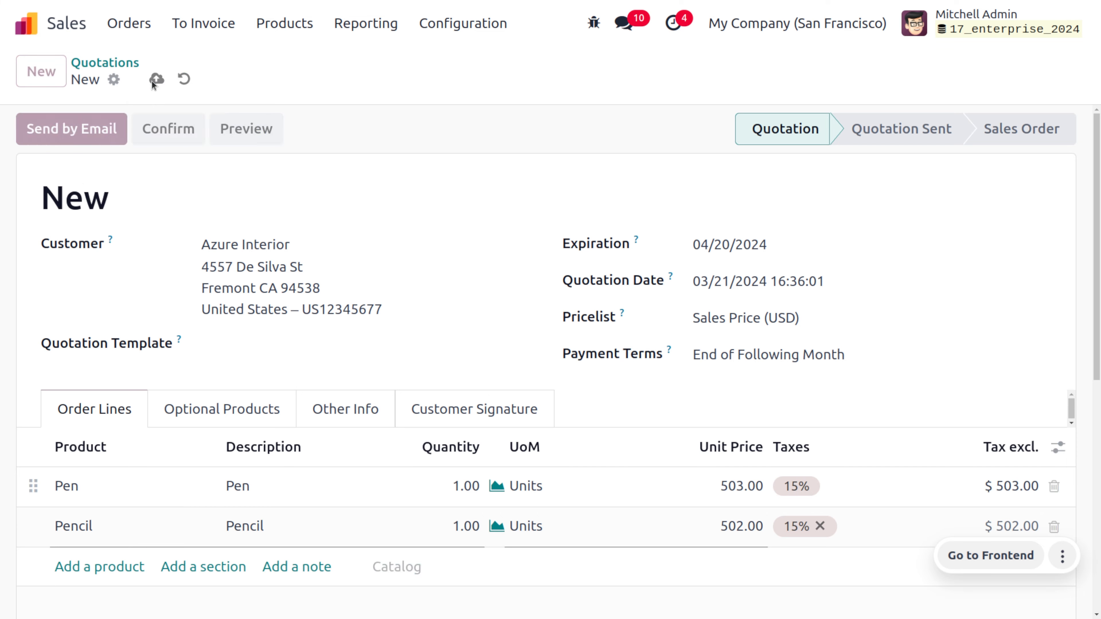
{"action": "left_click", "coordinate": [164, 118]}
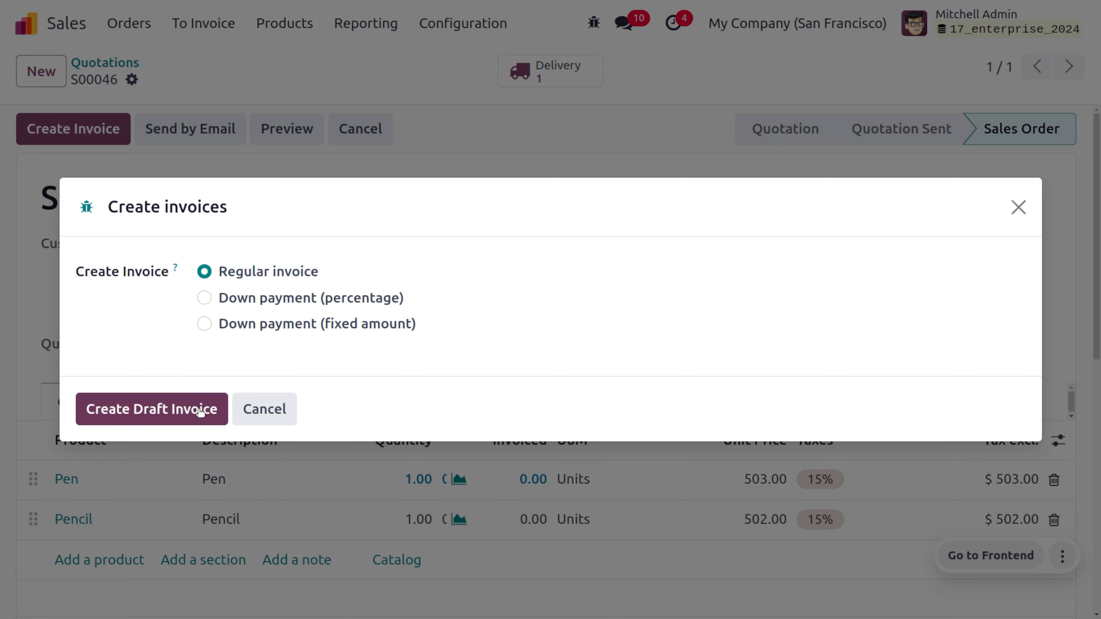
Step: Create and confirm a regular draft invoice for the undelivered Pen and Pencil order, and return to the sales order
{"action": "left_click", "coordinate": [197, 409]}
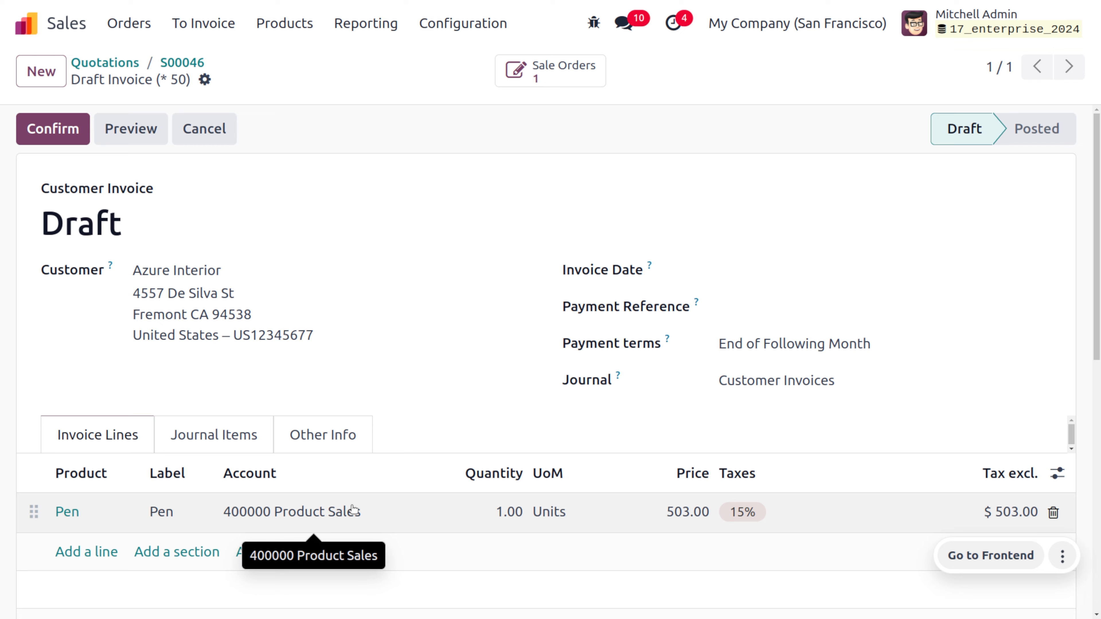
{"action": "left_click", "coordinate": [55, 125]}
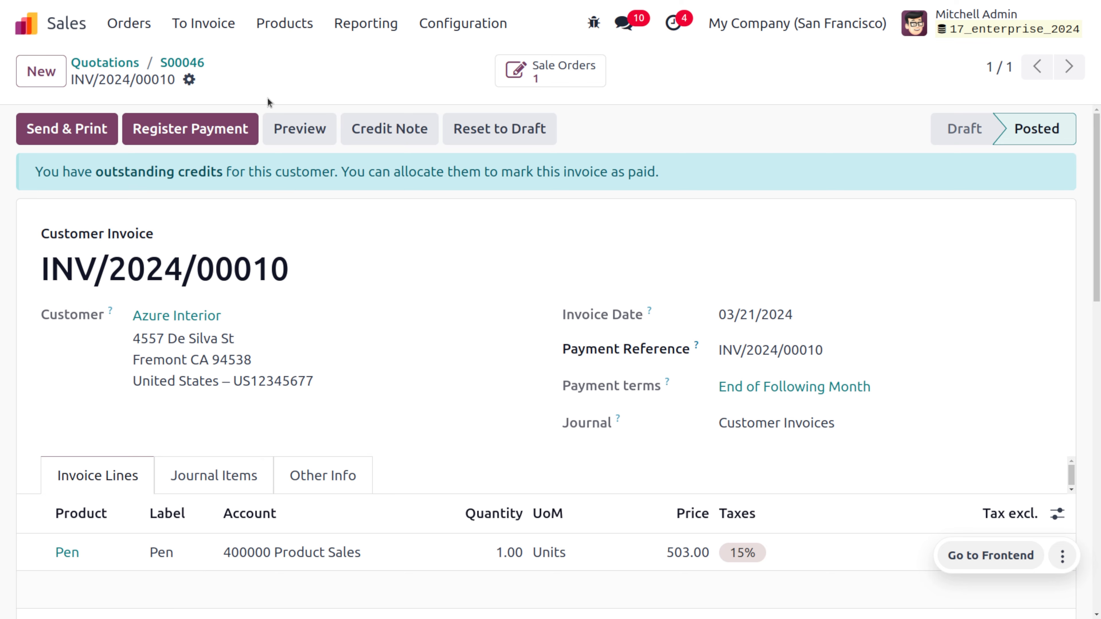
{"action": "left_click", "coordinate": [169, 65]}
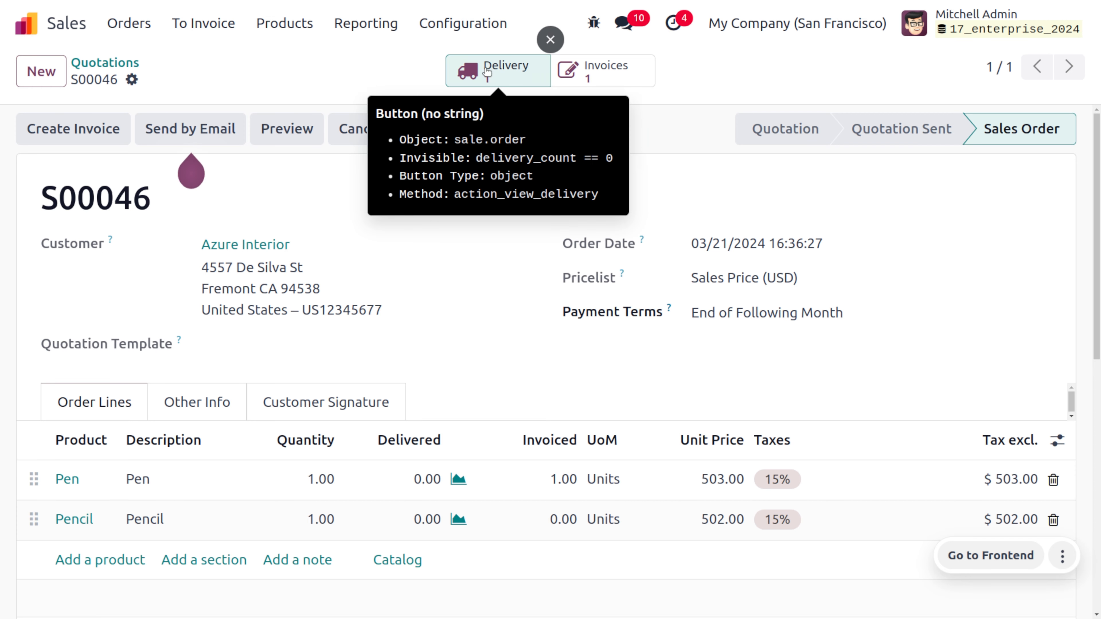
Step: Validate the delivery of the combined Pen and Pencil order and return to the sales order
{"action": "left_click", "coordinate": [447, 78]}
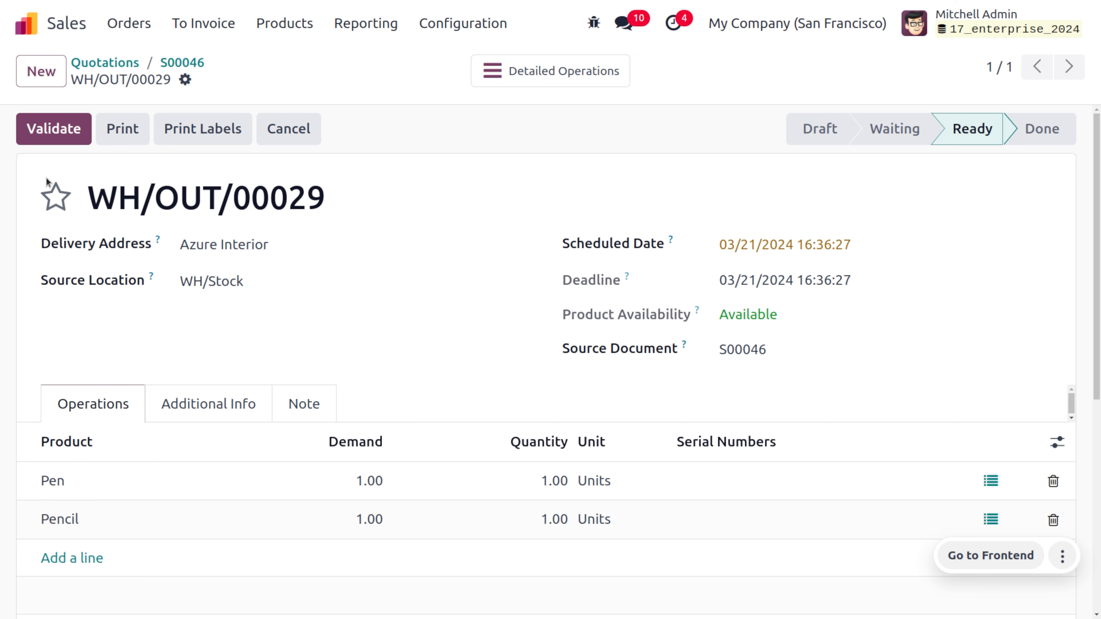
{"action": "left_click", "coordinate": [49, 143]}
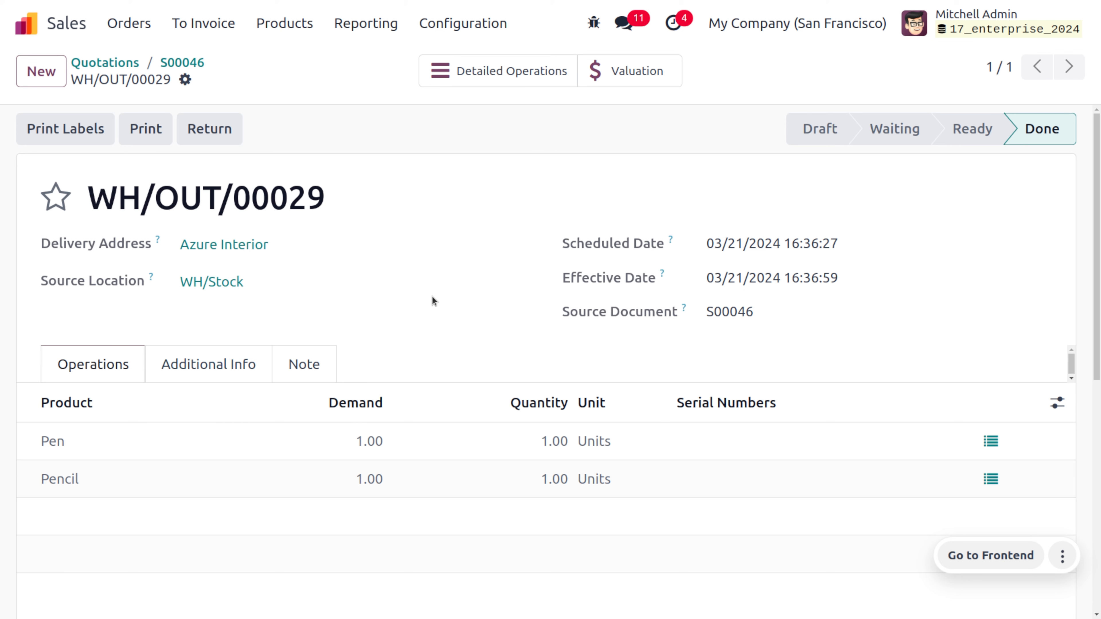
{"action": "left_click", "coordinate": [180, 62]}
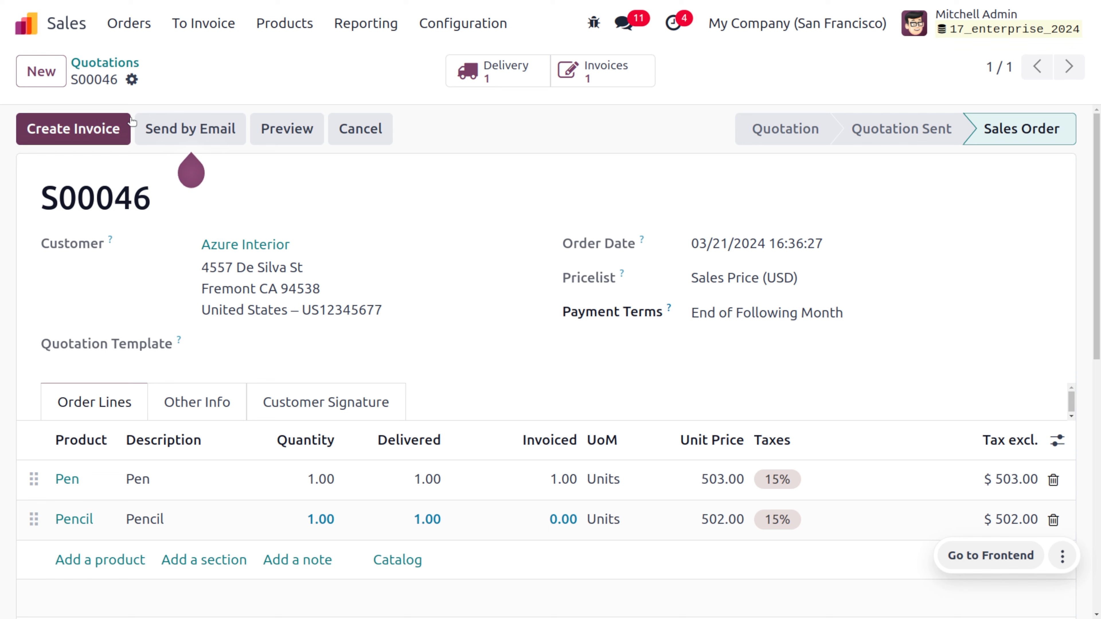
Step: Create a second regular draft invoice for the delivered Pencil line of the combined order and confirm it
{"action": "left_click", "coordinate": [78, 132]}
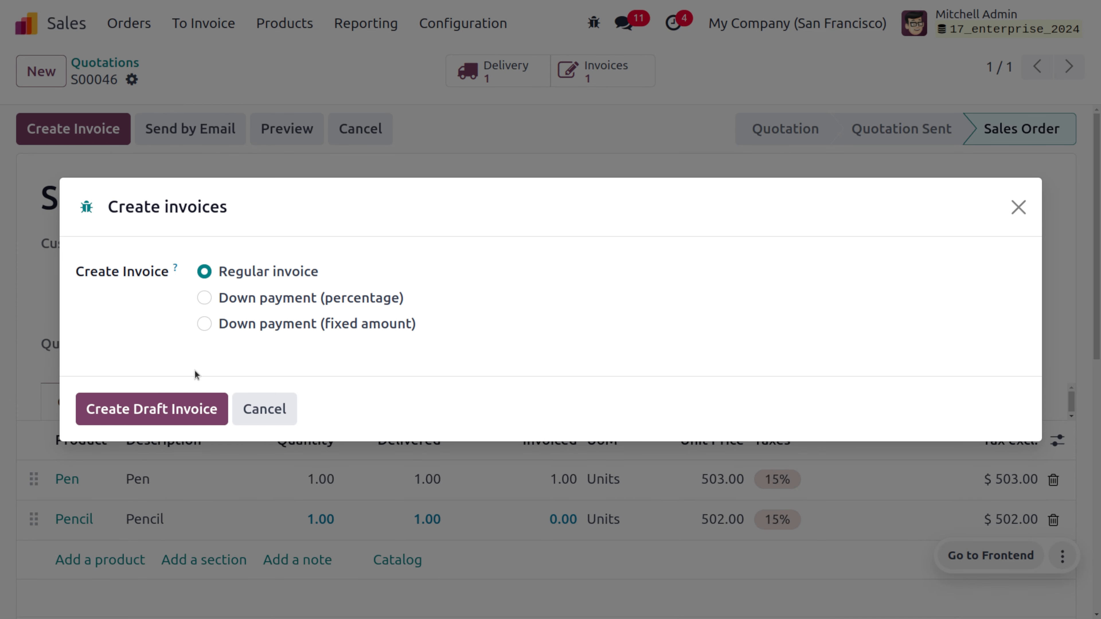
{"action": "left_click", "coordinate": [211, 411]}
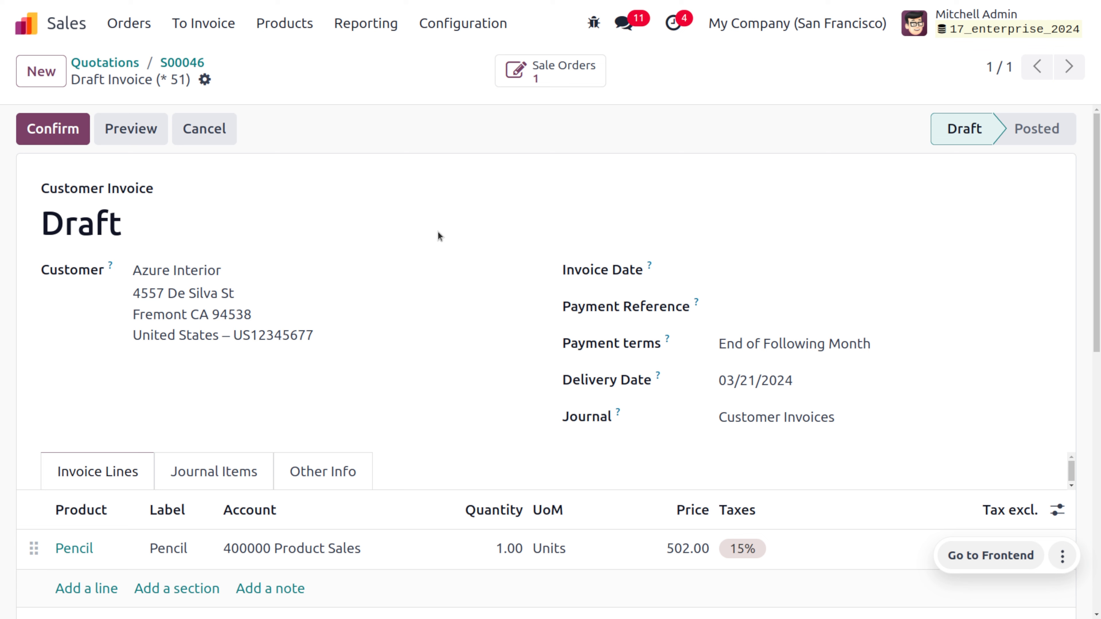
{"action": "left_click", "coordinate": [52, 132]}
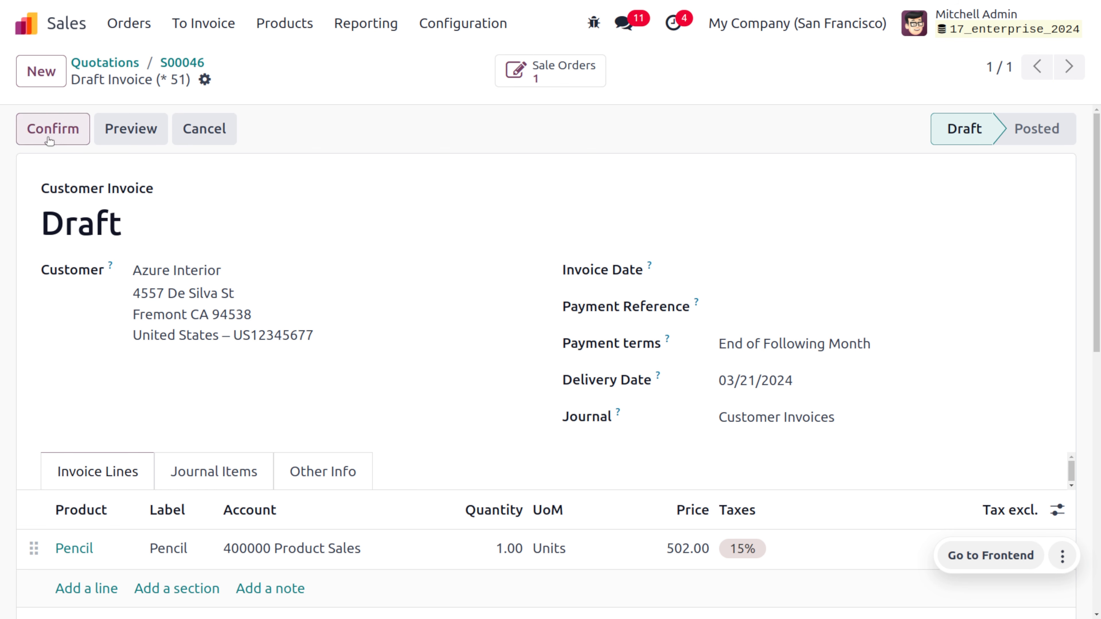